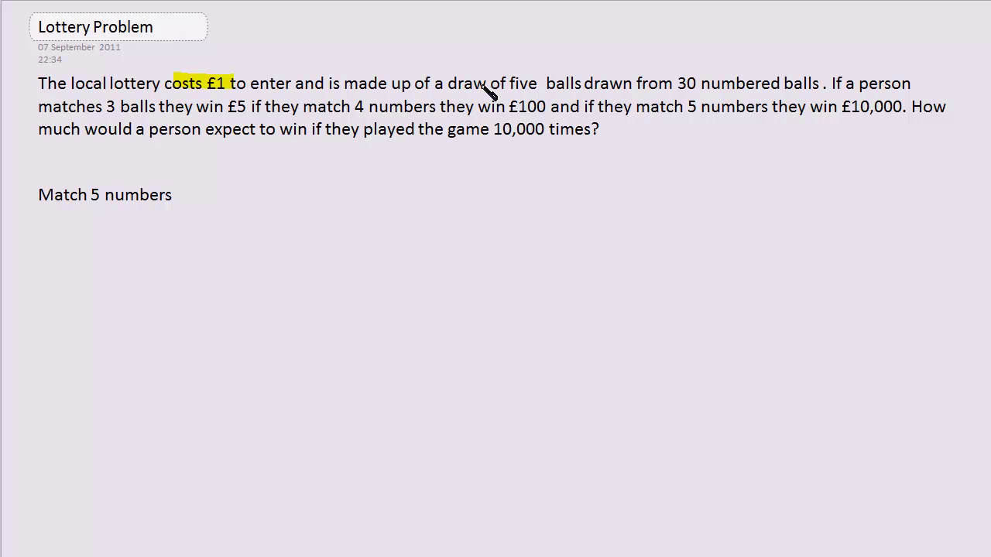
# Highlight the word 'five' in the lottery question with the yellow highlighter
pyautogui.moveTo(492, 83); pyautogui.dragTo(551, 83)
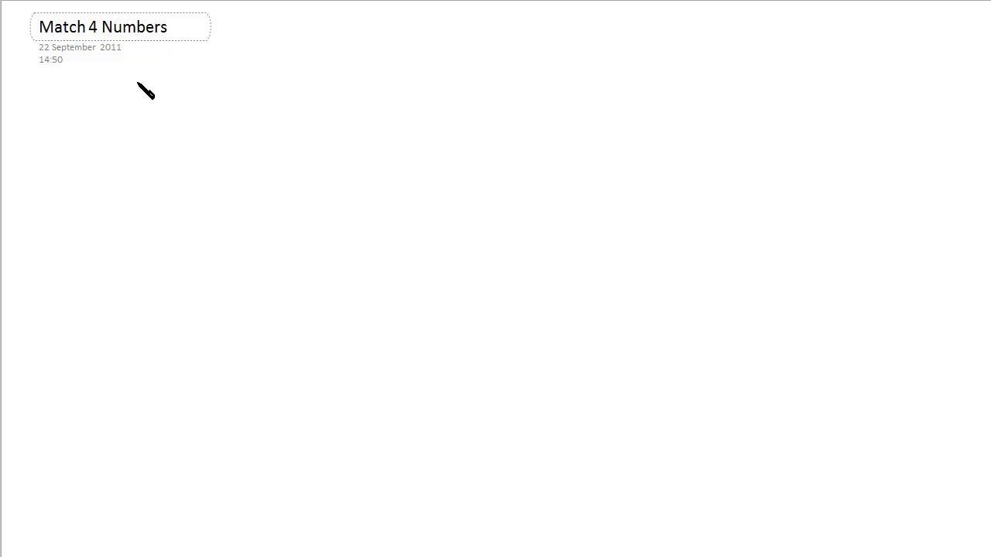
# Handwrite the numbers 1, 2, 3, 4, 5 in purple across the top of the page
pyautogui.moveTo(138, 83)
pyautogui.mouseDown()
pyautogui.moveTo(138, 108)
pyautogui.moveTo(154, 123)
pyautogui.mouseUp()
pyautogui.moveTo(186, 89); pyautogui.dragTo(240, 118)
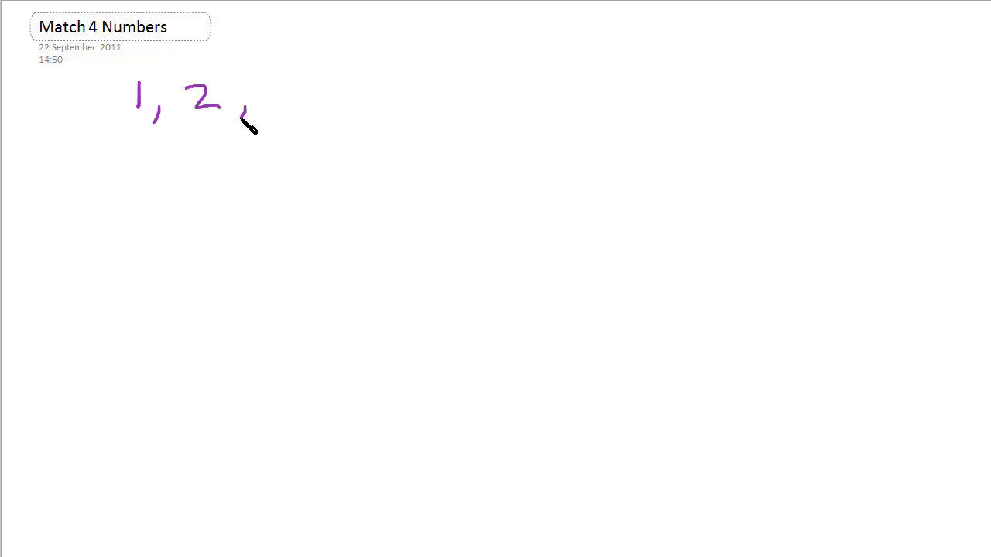
pyautogui.moveTo(276, 86)
pyautogui.mouseDown()
pyautogui.moveTo(275, 114)
pyautogui.moveTo(307, 121)
pyautogui.mouseUp()
pyautogui.moveTo(364, 80)
pyautogui.mouseDown()
pyautogui.moveTo(353, 89)
pyautogui.moveTo(381, 119)
pyautogui.mouseUp()
pyautogui.moveTo(409, 82)
pyautogui.mouseDown()
pyautogui.moveTo(404, 113)
pyautogui.moveTo(439, 79)
pyautogui.mouseUp()
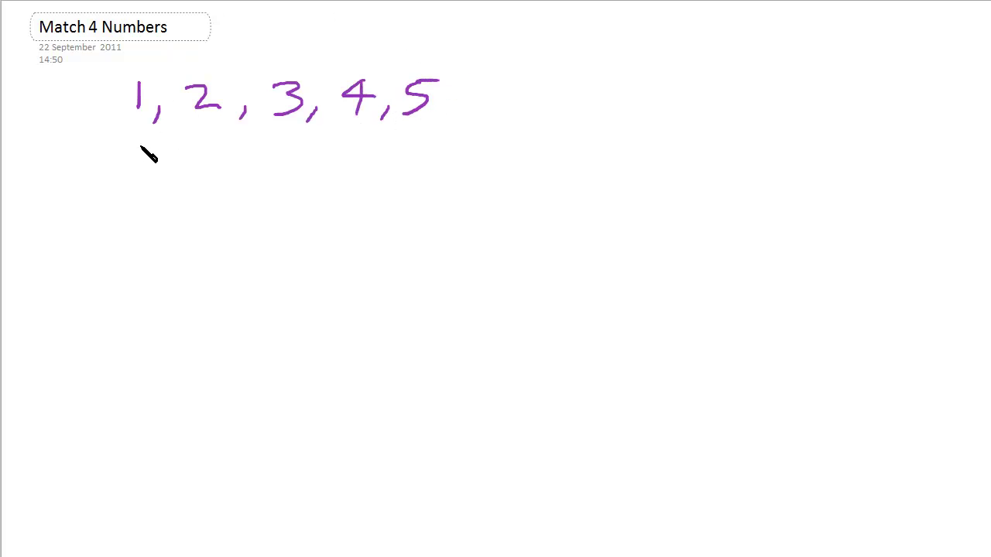
# Dot four numbers in purple and 5 in red, and begin writing '5 x' below
pyautogui.moveTo(136, 144); pyautogui.dragTo(141, 150)
pyautogui.moveTo(205, 144); pyautogui.dragTo(211, 149)
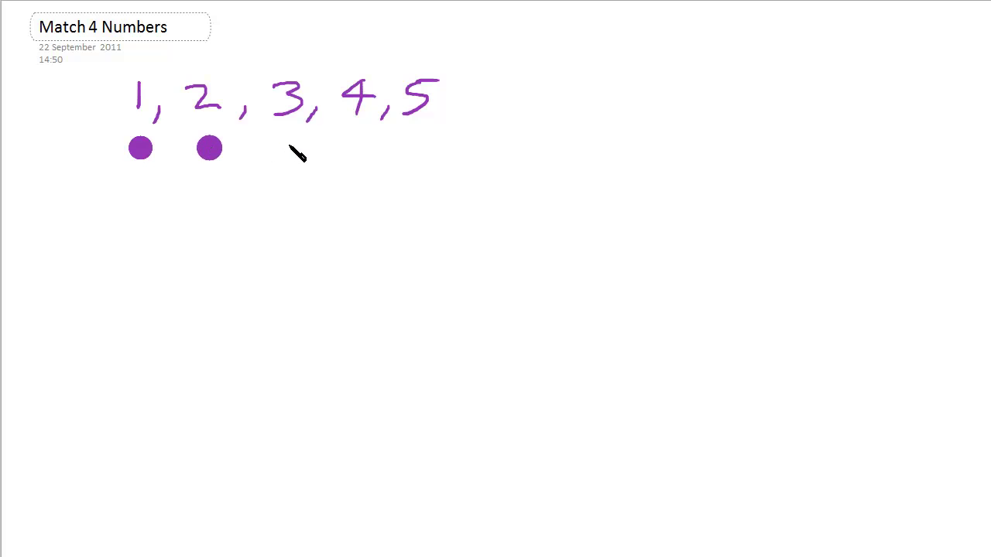
pyautogui.moveTo(286, 145); pyautogui.dragTo(342, 150)
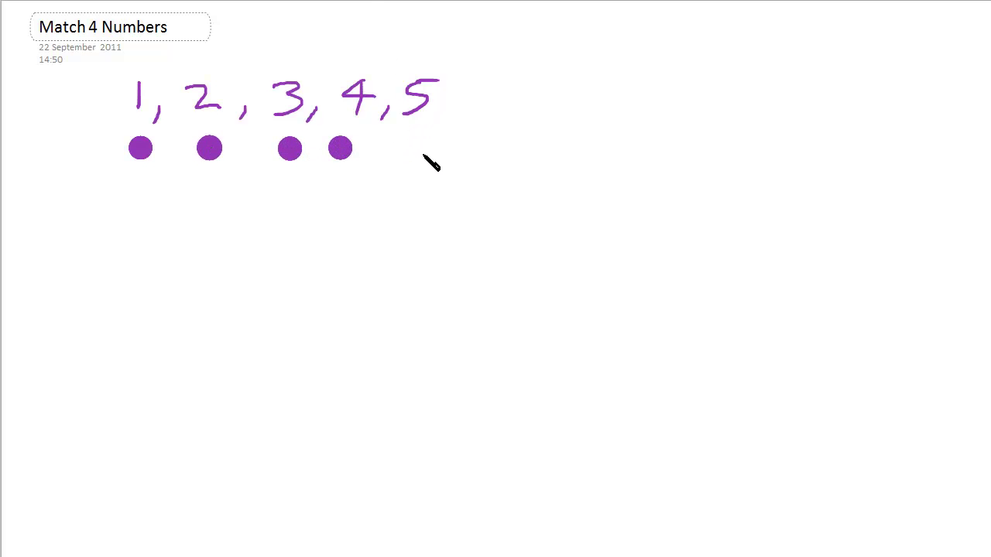
pyautogui.moveTo(422, 152); pyautogui.dragTo(419, 153)
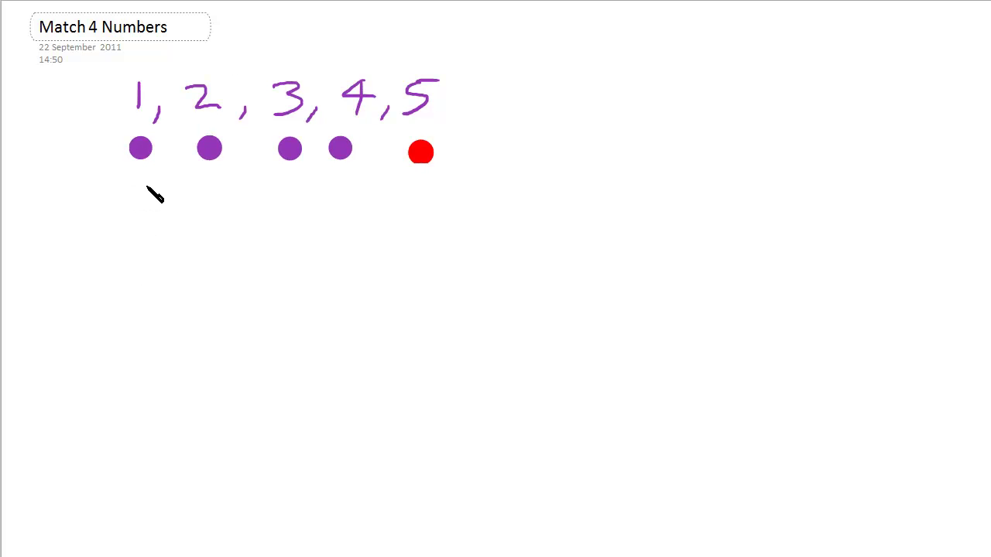
pyautogui.moveTo(143, 186)
pyautogui.mouseDown()
pyautogui.moveTo(118, 214)
pyautogui.moveTo(177, 220)
pyautogui.moveTo(180, 193)
pyautogui.mouseUp()
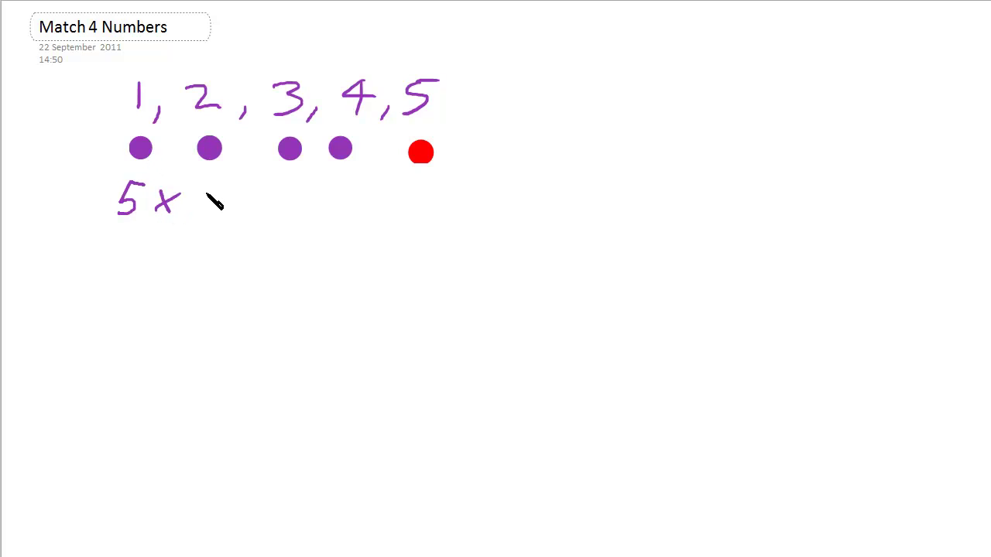
# Complete the numerator 5 x 4 x 3 x 2 below the dots
pyautogui.moveTo(218, 183)
pyautogui.mouseDown()
pyautogui.moveTo(224, 209)
pyautogui.moveTo(260, 206)
pyautogui.mouseUp()
pyautogui.moveTo(239, 208)
pyautogui.mouseDown()
pyautogui.moveTo(264, 190)
pyautogui.moveTo(289, 208)
pyautogui.moveTo(268, 222)
pyautogui.mouseUp()
pyautogui.moveTo(307, 193); pyautogui.dragTo(321, 207)
pyautogui.moveTo(307, 207)
pyautogui.mouseDown()
pyautogui.moveTo(320, 193)
pyautogui.moveTo(352, 215)
pyautogui.mouseUp()
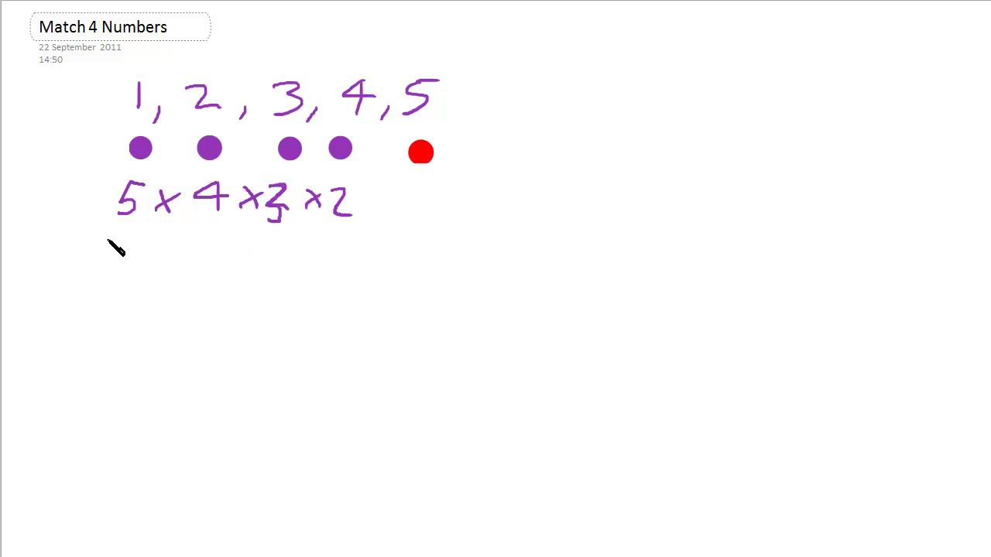
# Draw the fraction bar and write the denominator 4 x 3 x 2 x 1 beneath it
pyautogui.moveTo(108, 240); pyautogui.dragTo(355, 233)
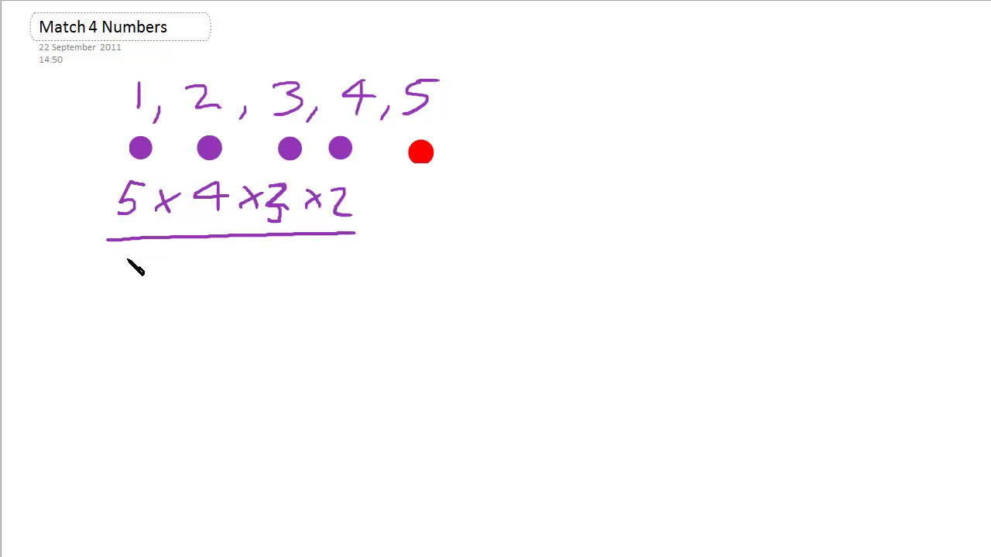
pyautogui.moveTo(134, 259)
pyautogui.mouseDown()
pyautogui.moveTo(132, 281)
pyautogui.moveTo(144, 279)
pyautogui.moveTo(125, 294)
pyautogui.mouseUp()
pyautogui.moveTo(158, 264)
pyautogui.mouseDown()
pyautogui.moveTo(183, 284)
pyautogui.moveTo(184, 262)
pyautogui.moveTo(206, 270)
pyautogui.moveTo(197, 289)
pyautogui.moveTo(249, 283)
pyautogui.mouseUp()
pyautogui.moveTo(249, 269)
pyautogui.mouseDown()
pyautogui.moveTo(233, 284)
pyautogui.moveTo(314, 277)
pyautogui.mouseUp()
pyautogui.moveTo(296, 279)
pyautogui.mouseDown()
pyautogui.moveTo(315, 265)
pyautogui.moveTo(338, 286)
pyautogui.mouseUp()
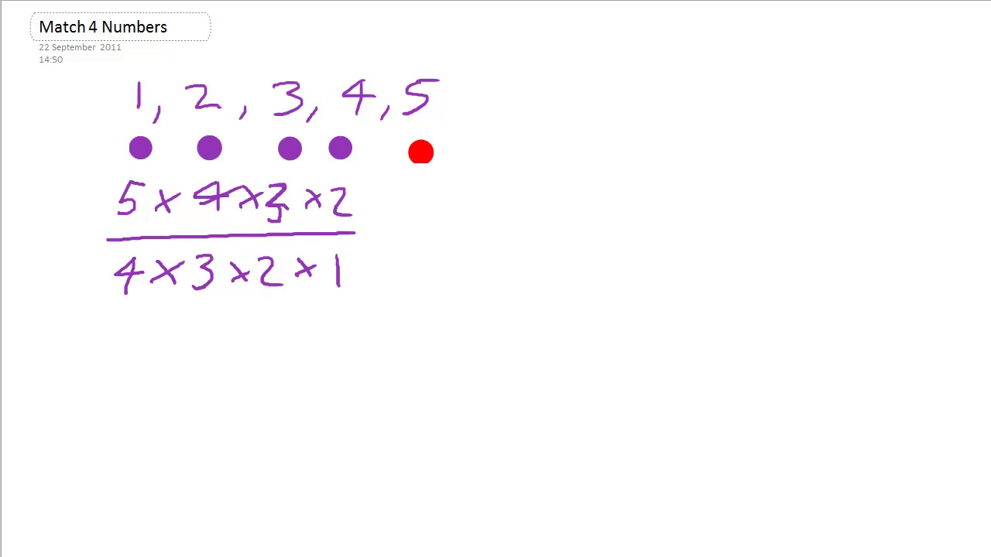
# Cross out the cancelling 4s, 3s and 2s in black, then write = 125 in red
pyautogui.moveTo(207, 178)
pyautogui.mouseDown()
pyautogui.moveTo(229, 216)
pyautogui.moveTo(240, 187)
pyautogui.mouseUp()
pyautogui.moveTo(111, 265); pyautogui.dragTo(150, 285)
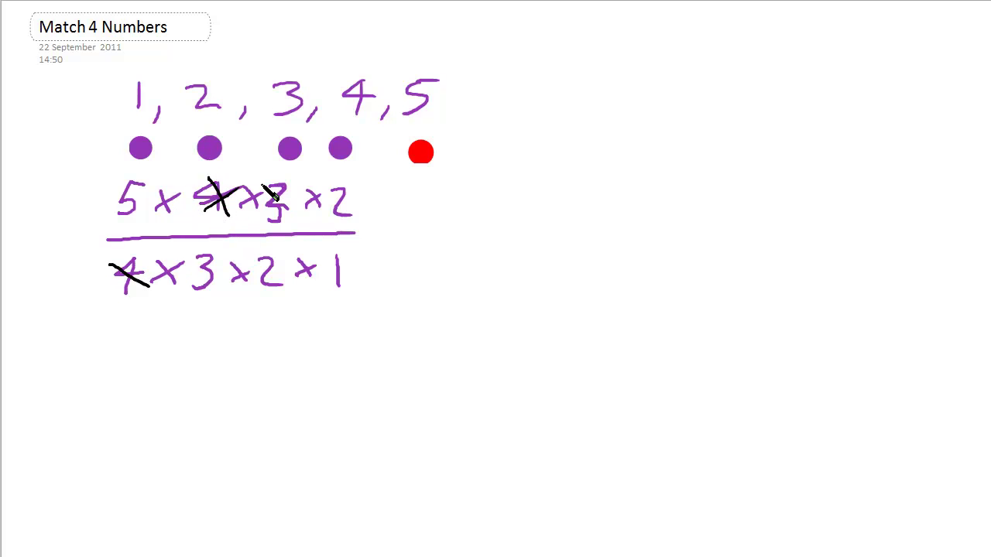
pyautogui.moveTo(264, 186); pyautogui.dragTo(293, 228)
pyautogui.moveTo(206, 255); pyautogui.dragTo(222, 286)
pyautogui.moveTo(257, 257); pyautogui.dragTo(288, 284)
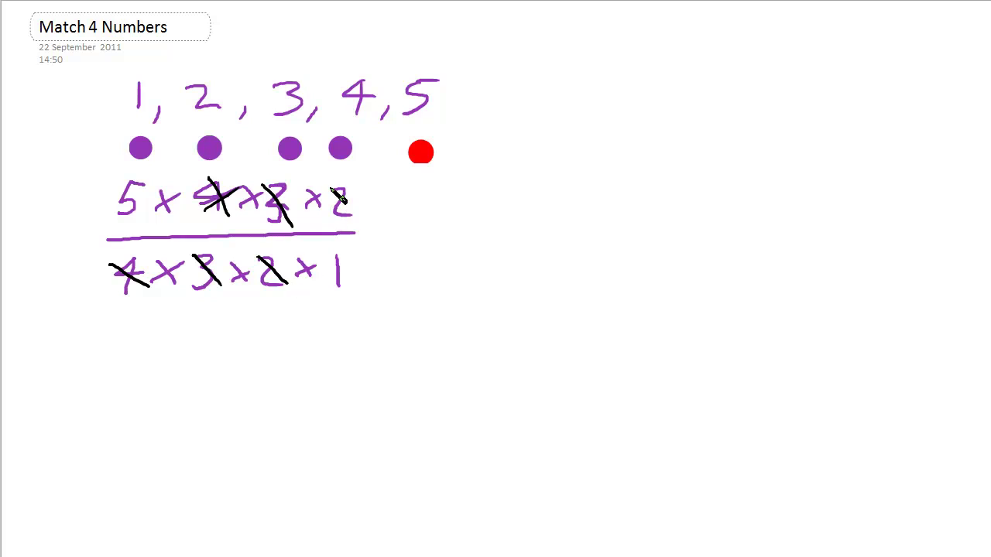
pyautogui.moveTo(335, 189)
pyautogui.mouseDown()
pyautogui.moveTo(354, 232)
pyautogui.moveTo(386, 217)
pyautogui.moveTo(382, 238)
pyautogui.moveTo(380, 223)
pyautogui.mouseUp()
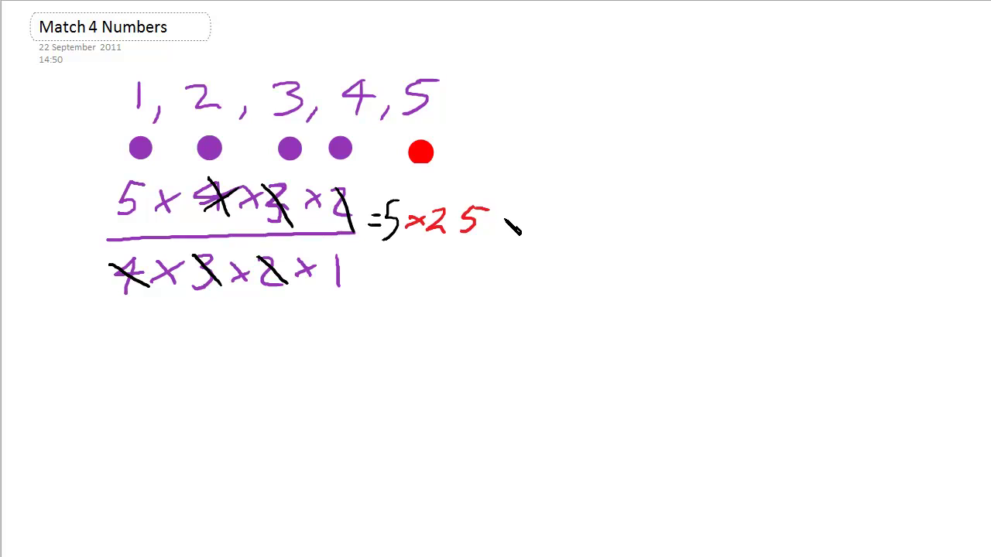
pyautogui.moveTo(497, 220); pyautogui.dragTo(527, 219)
pyautogui.moveTo(497, 228); pyautogui.dragTo(529, 227)
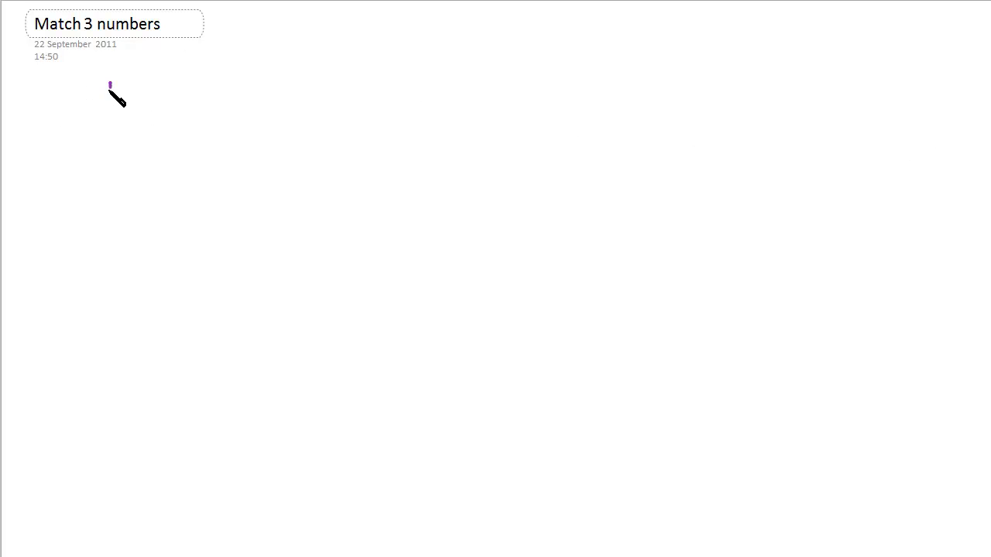
# Handwrite the numbers 1 to 5 in purple on the Match 3 numbers page
pyautogui.moveTo(111, 82); pyautogui.dragTo(99, 112)
pyautogui.moveTo(138, 88)
pyautogui.mouseDown()
pyautogui.moveTo(158, 86)
pyautogui.moveTo(175, 115)
pyautogui.mouseUp()
pyautogui.moveTo(219, 81)
pyautogui.mouseDown()
pyautogui.moveTo(232, 113)
pyautogui.moveTo(219, 120)
pyautogui.mouseUp()
pyautogui.moveTo(311, 79)
pyautogui.mouseDown()
pyautogui.moveTo(294, 97)
pyautogui.moveTo(324, 96)
pyautogui.mouseUp()
pyautogui.moveTo(312, 78); pyautogui.dragTo(302, 117)
pyautogui.moveTo(362, 85)
pyautogui.mouseDown()
pyautogui.moveTo(358, 116)
pyautogui.moveTo(398, 81)
pyautogui.mouseUp()
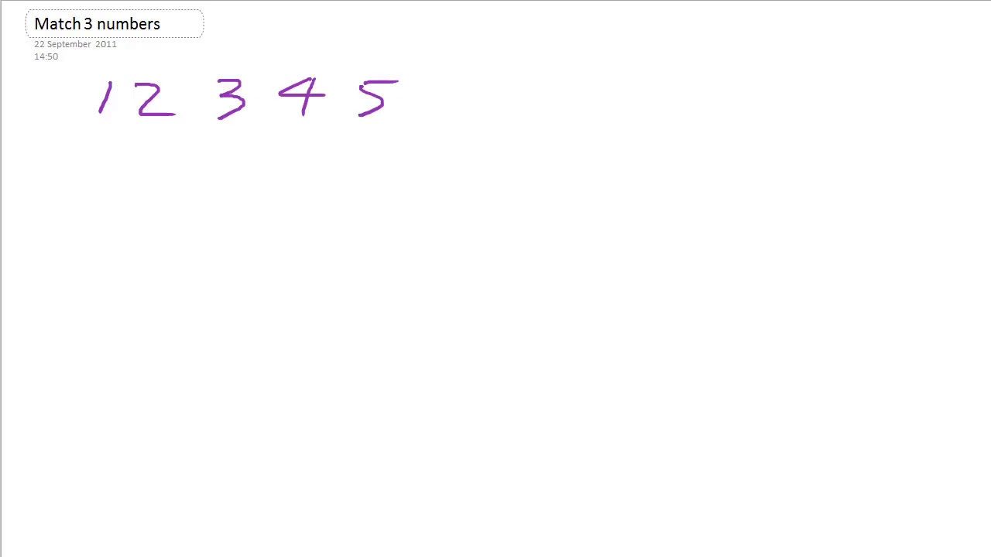
# Dot 1, 2 and 3 in purple and 4 and 5 in red
pyautogui.moveTo(96, 141); pyautogui.dragTo(148, 147)
pyautogui.moveTo(225, 146); pyautogui.dragTo(235, 157)
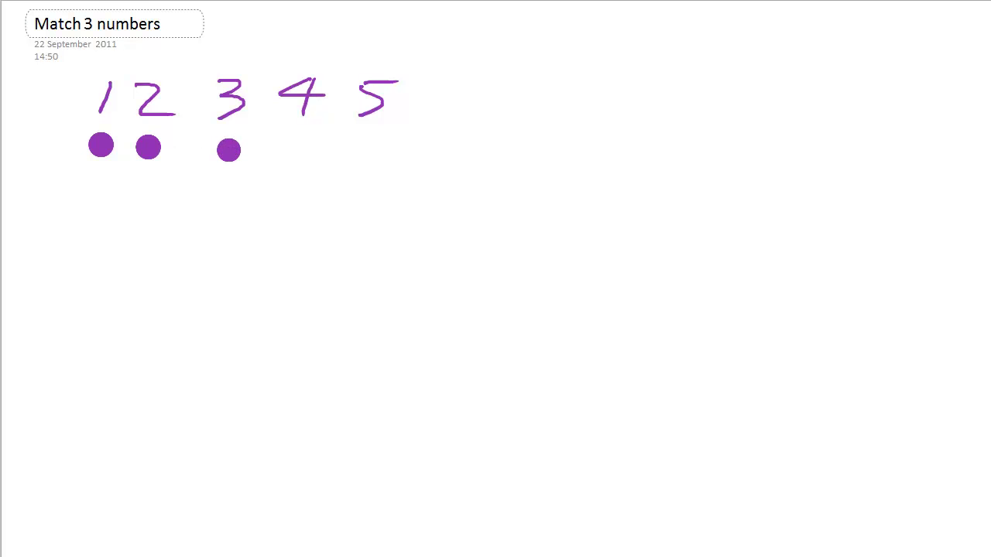
pyautogui.moveTo(295, 151); pyautogui.dragTo(302, 155)
pyautogui.moveTo(360, 147); pyautogui.dragTo(371, 158)
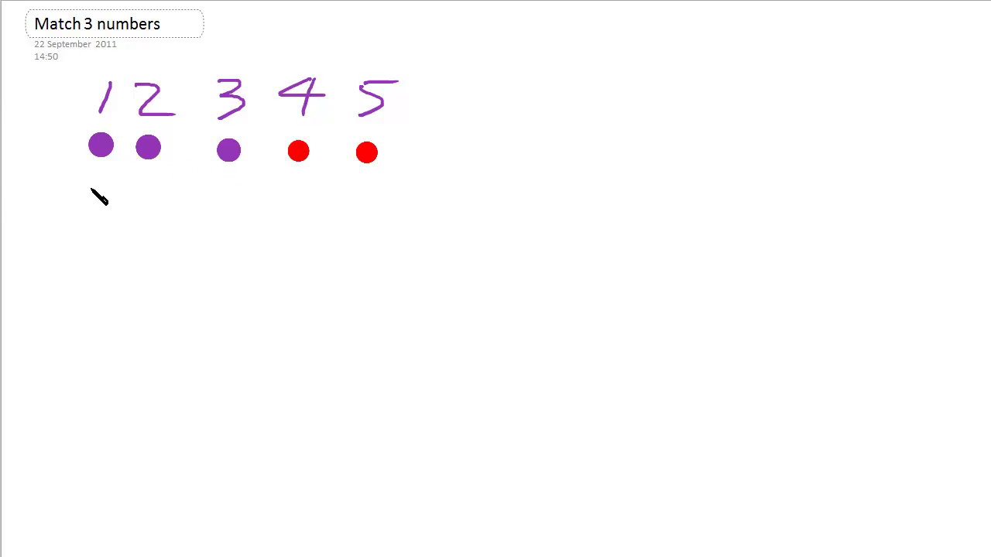
# Write 5 × 4 × 3 over a fraction bar with 3 × 2 × 1 beneath it
pyautogui.moveTo(106, 179)
pyautogui.mouseDown()
pyautogui.moveTo(100, 199)
pyautogui.moveTo(71, 211)
pyautogui.moveTo(146, 190)
pyautogui.moveTo(165, 215)
pyautogui.moveTo(186, 202)
pyautogui.moveTo(224, 210)
pyautogui.moveTo(209, 215)
pyautogui.mouseUp()
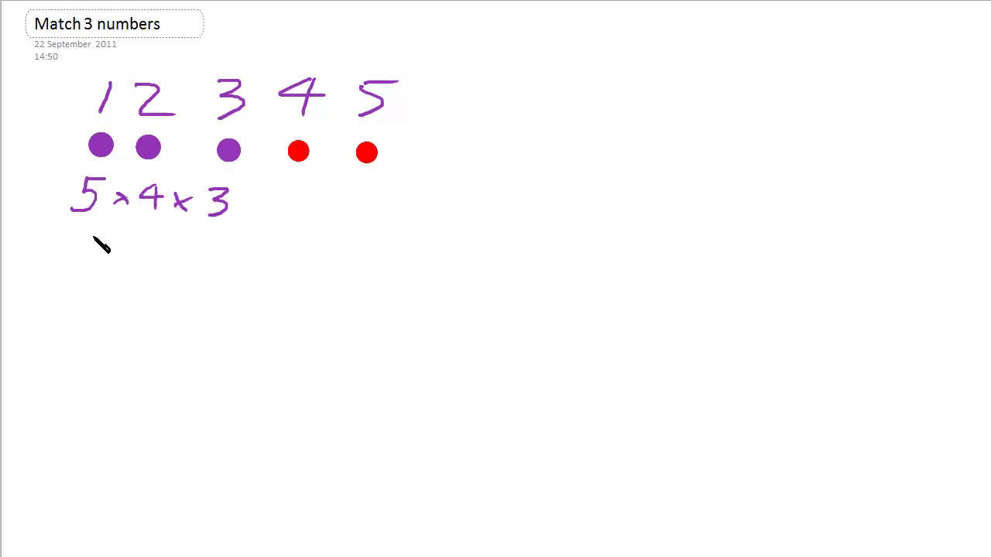
pyautogui.moveTo(67, 233); pyautogui.dragTo(246, 233)
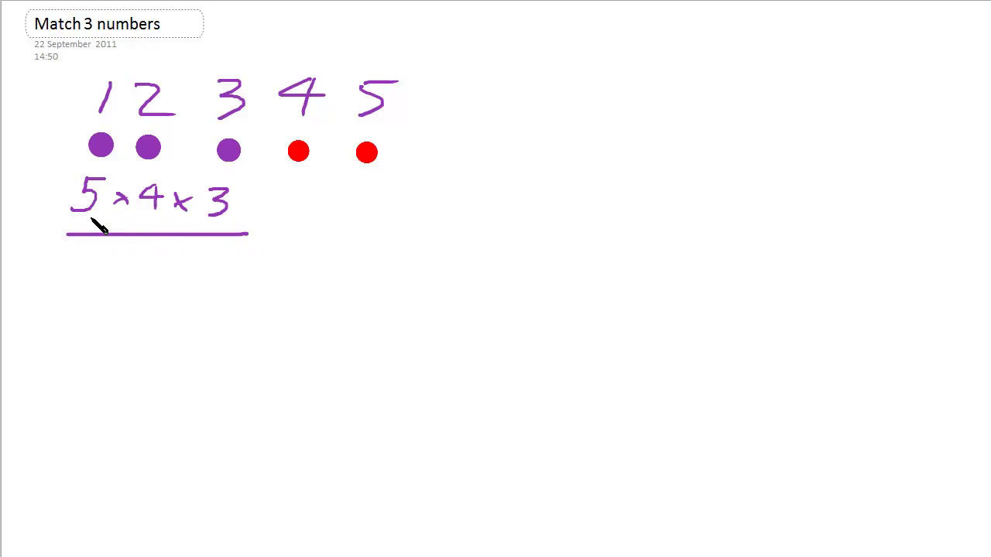
pyautogui.moveTo(73, 248)
pyautogui.mouseDown()
pyautogui.moveTo(87, 258)
pyautogui.moveTo(72, 270)
pyautogui.moveTo(189, 269)
pyautogui.mouseUp()
pyautogui.moveTo(186, 257)
pyautogui.mouseDown()
pyautogui.moveTo(170, 271)
pyautogui.moveTo(209, 273)
pyautogui.mouseUp()
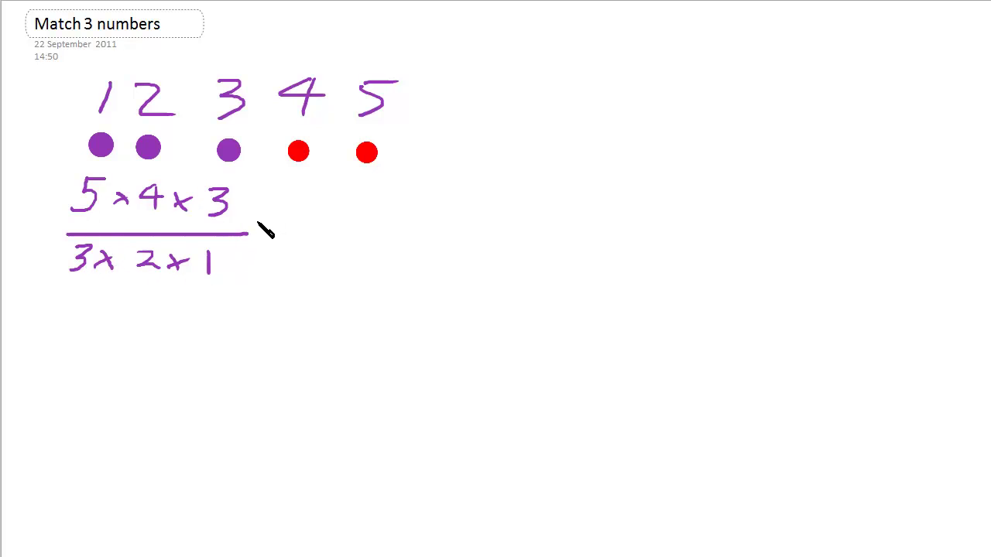
# Cancel the matching 3s and the 2 against the 4, giving = 10
pyautogui.moveTo(258, 221); pyautogui.dragTo(270, 221)
pyautogui.moveTo(232, 188)
pyautogui.mouseDown()
pyautogui.moveTo(203, 225)
pyautogui.moveTo(139, 269)
pyautogui.mouseUp()
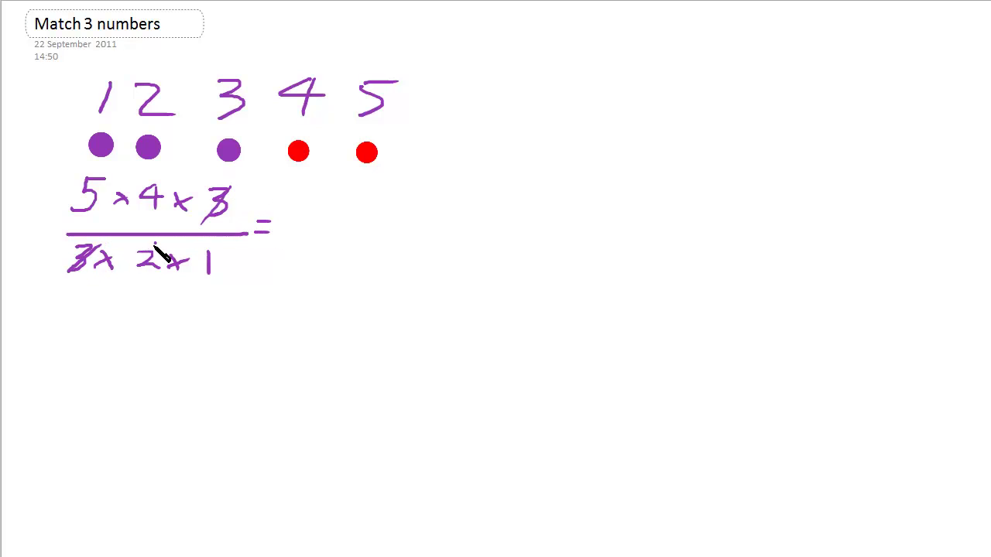
pyautogui.moveTo(164, 186); pyautogui.dragTo(147, 208)
pyautogui.moveTo(177, 178); pyautogui.dragTo(187, 186)
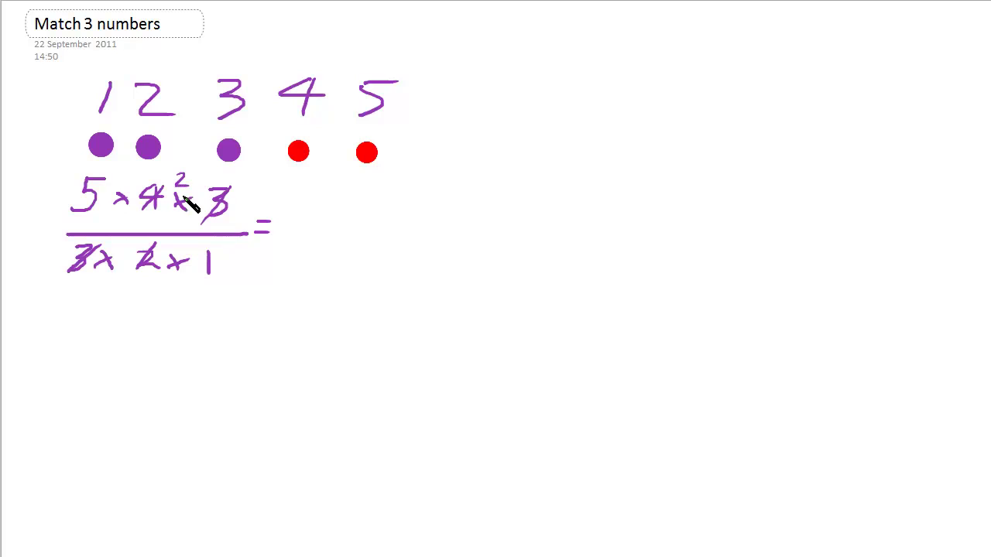
pyautogui.moveTo(273, 222)
pyautogui.mouseDown()
pyautogui.moveTo(277, 236)
pyautogui.moveTo(296, 219)
pyautogui.mouseUp()
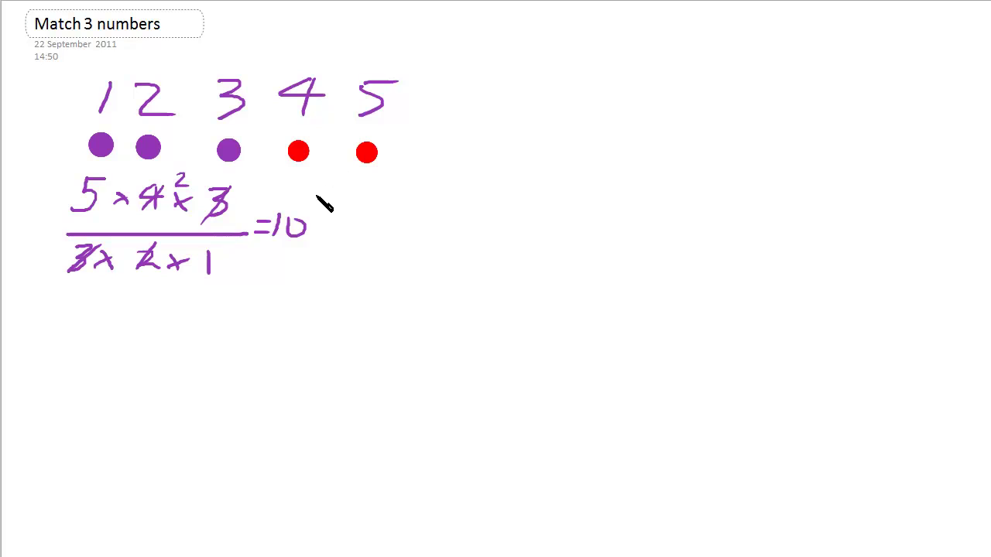
# Write the red fraction 25 × 24 over 2 × 1 under the red dots
pyautogui.moveTo(290, 175)
pyautogui.mouseDown()
pyautogui.moveTo(302, 186)
pyautogui.moveTo(337, 176)
pyautogui.mouseUp()
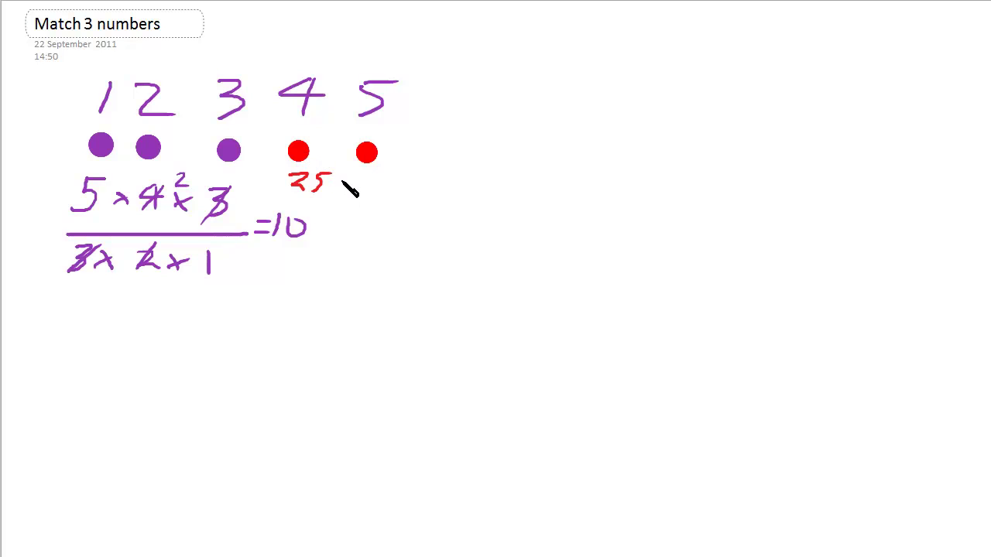
pyautogui.moveTo(341, 180); pyautogui.dragTo(353, 189)
pyautogui.moveTo(353, 181)
pyautogui.mouseDown()
pyautogui.moveTo(342, 189)
pyautogui.moveTo(414, 187)
pyautogui.moveTo(407, 199)
pyautogui.mouseUp()
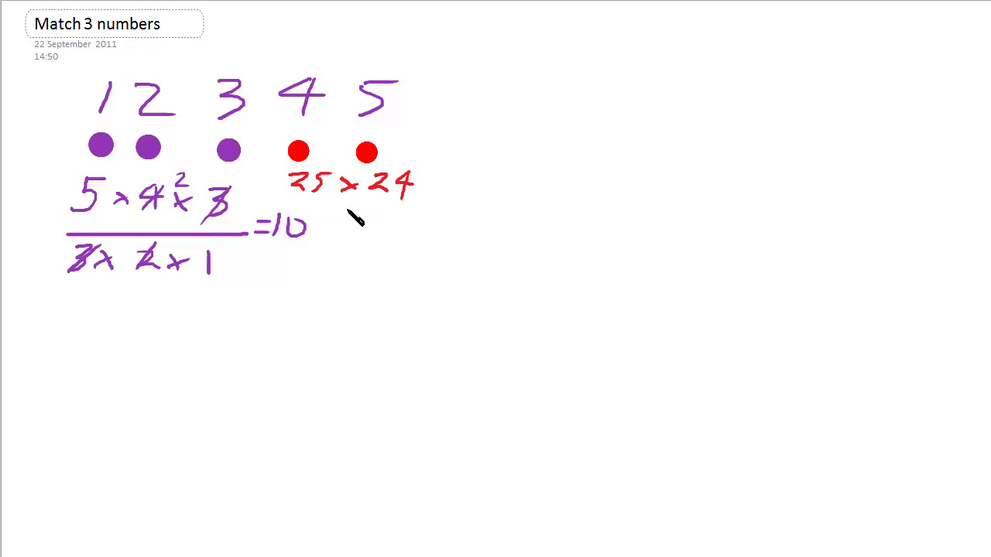
pyautogui.moveTo(303, 212); pyautogui.dragTo(425, 217)
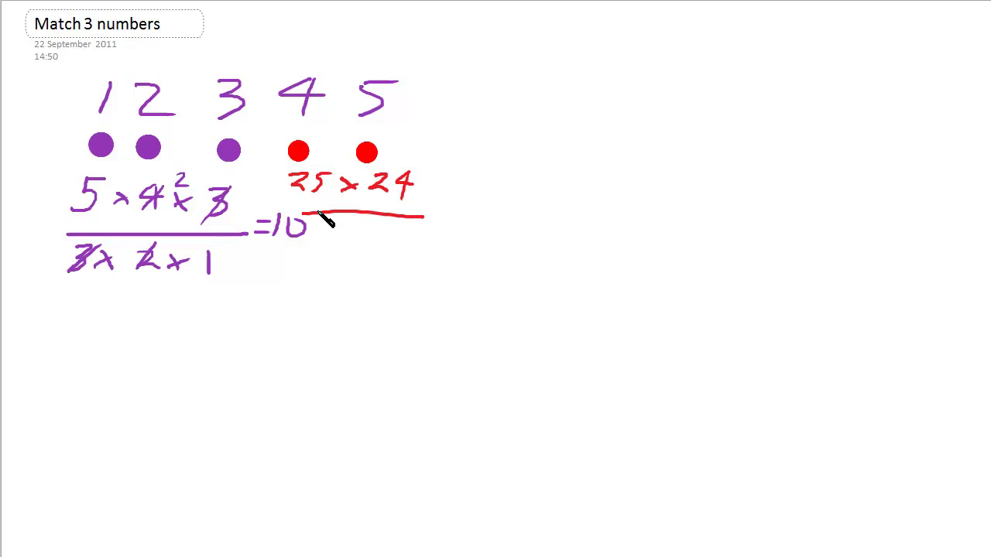
pyautogui.moveTo(320, 230)
pyautogui.mouseDown()
pyautogui.moveTo(372, 242)
pyautogui.moveTo(355, 242)
pyautogui.mouseUp()
pyautogui.moveTo(403, 227); pyautogui.dragTo(403, 246)
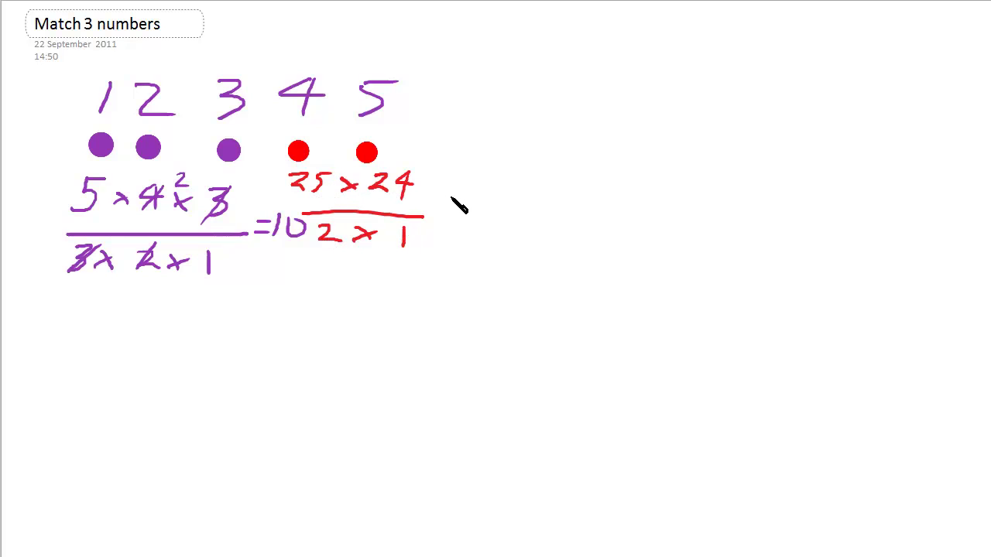
# Simplify it in red to = 25 × 12 = 300
pyautogui.moveTo(451, 198)
pyautogui.mouseDown()
pyautogui.moveTo(477, 198)
pyautogui.moveTo(479, 209)
pyautogui.mouseUp()
pyautogui.moveTo(494, 178)
pyautogui.mouseDown()
pyautogui.moveTo(520, 197)
pyautogui.moveTo(551, 192)
pyautogui.moveTo(533, 198)
pyautogui.mouseUp()
pyautogui.moveTo(551, 178)
pyautogui.mouseDown()
pyautogui.moveTo(583, 199)
pyautogui.moveTo(574, 204)
pyautogui.moveTo(639, 207)
pyautogui.mouseUp()
pyautogui.moveTo(459, 266); pyautogui.dragTo(512, 277)
pyautogui.moveTo(565, 260); pyautogui.dragTo(611, 263)
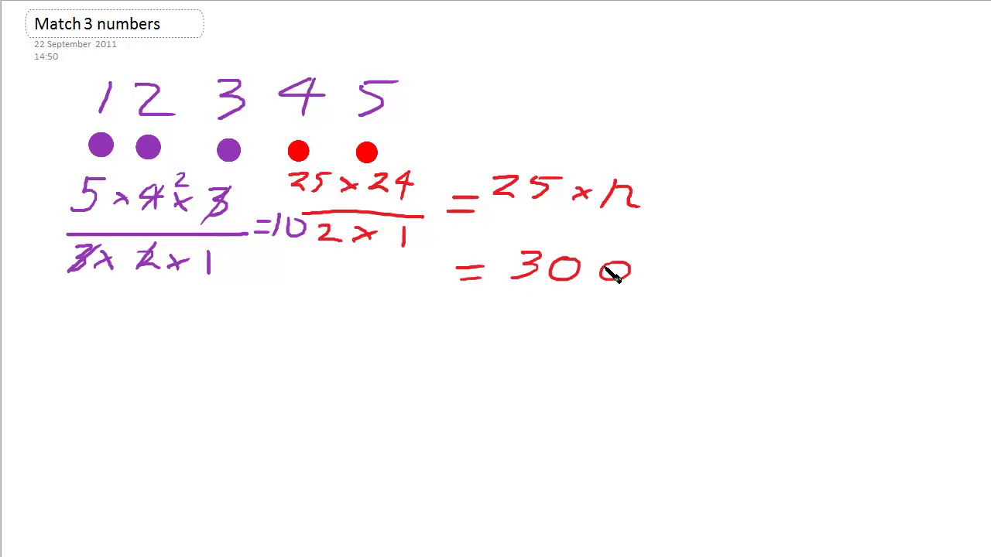
pyautogui.click(651, 273)
# Write 10 × 300 = 3000 in red below the working
pyautogui.moveTo(208, 339); pyautogui.dragTo(204, 363)
pyautogui.moveTo(242, 339)
pyautogui.mouseDown()
pyautogui.moveTo(232, 347)
pyautogui.moveTo(303, 358)
pyautogui.mouseUp()
pyautogui.moveTo(302, 341); pyautogui.dragTo(276, 360)
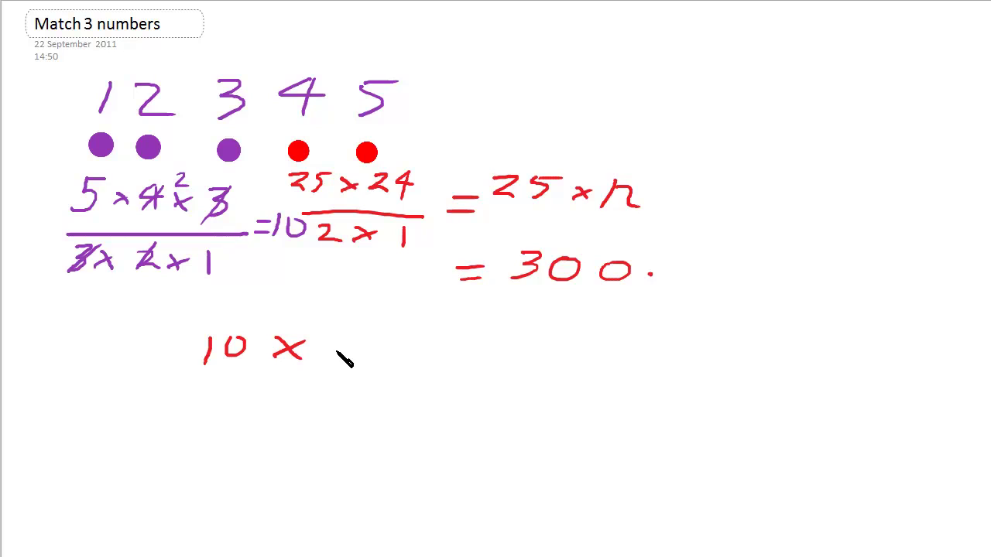
pyautogui.moveTo(329, 336)
pyautogui.mouseDown()
pyautogui.moveTo(336, 341)
pyautogui.moveTo(326, 359)
pyautogui.moveTo(386, 348)
pyautogui.moveTo(371, 337)
pyautogui.mouseUp()
pyautogui.moveTo(405, 338)
pyautogui.mouseDown()
pyautogui.moveTo(422, 342)
pyautogui.moveTo(408, 337)
pyautogui.mouseUp()
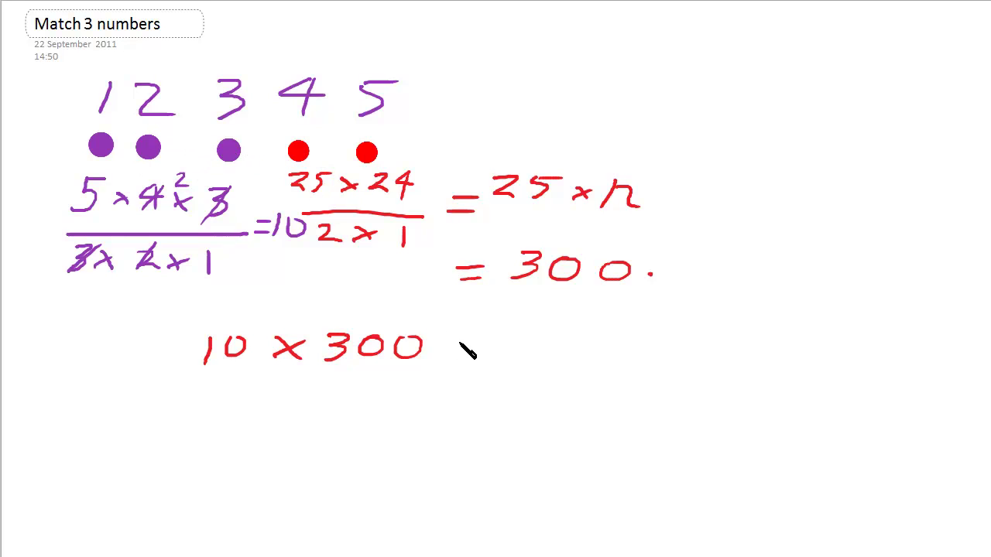
pyautogui.moveTo(457, 341)
pyautogui.mouseDown()
pyautogui.moveTo(494, 343)
pyautogui.moveTo(495, 354)
pyautogui.moveTo(551, 340)
pyautogui.moveTo(516, 355)
pyautogui.mouseUp()
pyautogui.moveTo(575, 335); pyautogui.dragTo(656, 336)
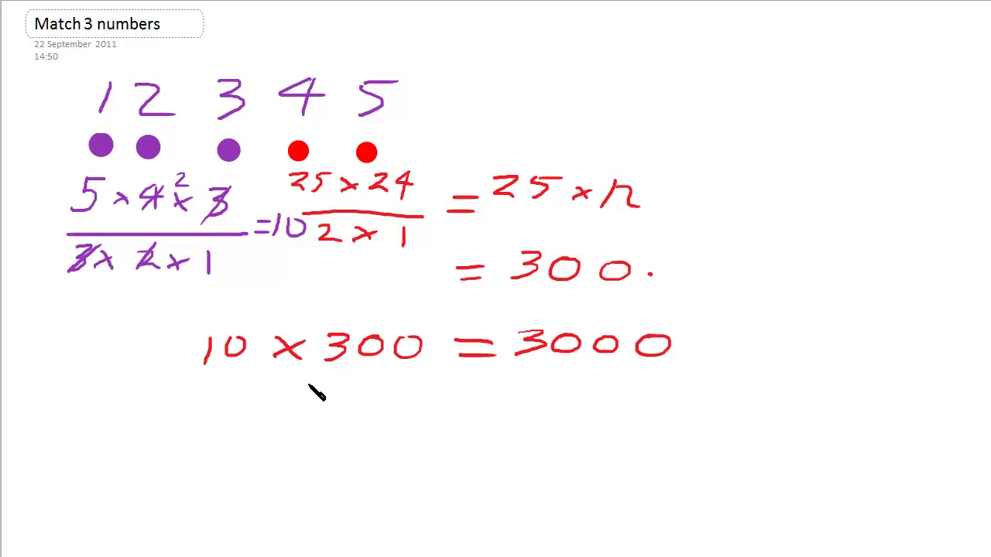
# On the next line write = 3000 over 142,506
pyautogui.moveTo(256, 427); pyautogui.dragTo(291, 426)
pyautogui.moveTo(253, 443)
pyautogui.mouseDown()
pyautogui.moveTo(292, 443)
pyautogui.moveTo(339, 424)
pyautogui.moveTo(329, 438)
pyautogui.mouseUp()
pyautogui.moveTo(384, 414)
pyautogui.mouseDown()
pyautogui.moveTo(364, 423)
pyautogui.moveTo(385, 413)
pyautogui.mouseUp()
pyautogui.moveTo(438, 413)
pyautogui.mouseDown()
pyautogui.moveTo(417, 424)
pyautogui.moveTo(435, 417)
pyautogui.mouseUp()
pyautogui.moveTo(502, 415)
pyautogui.mouseDown()
pyautogui.moveTo(482, 436)
pyautogui.moveTo(505, 418)
pyautogui.mouseUp()
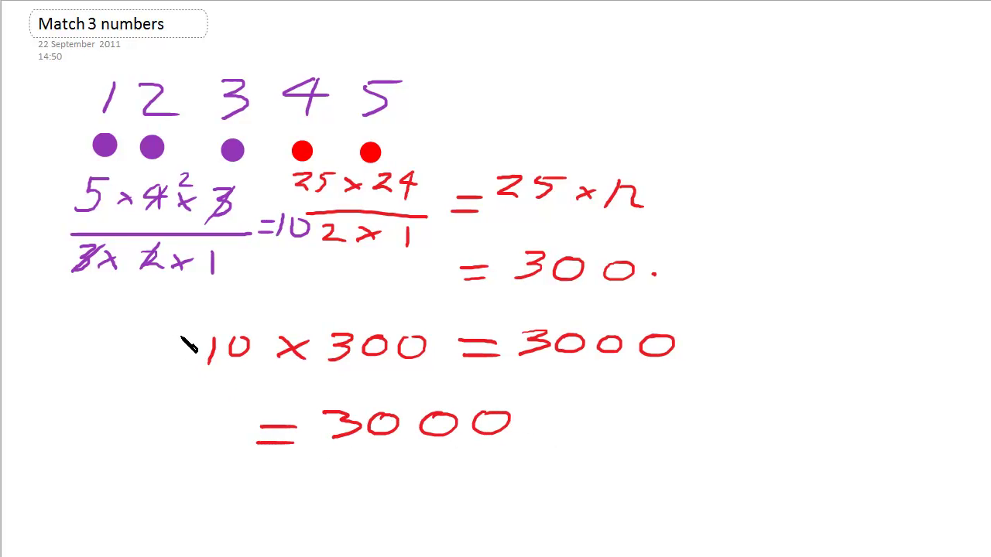
pyautogui.moveTo(338, 456); pyautogui.dragTo(536, 455)
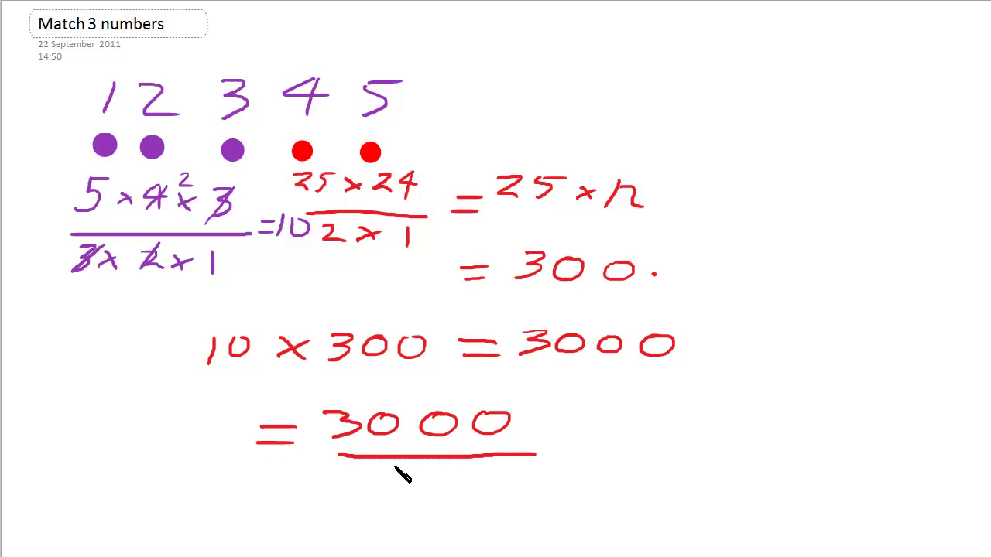
pyautogui.moveTo(340, 475)
pyautogui.mouseDown()
pyautogui.moveTo(328, 496)
pyautogui.moveTo(419, 505)
pyautogui.mouseUp()
pyautogui.moveTo(470, 474)
pyautogui.mouseDown()
pyautogui.moveTo(463, 496)
pyautogui.moveTo(473, 475)
pyautogui.mouseUp()
pyautogui.moveTo(517, 477)
pyautogui.mouseDown()
pyautogui.moveTo(507, 492)
pyautogui.moveTo(518, 477)
pyautogui.moveTo(529, 486)
pyautogui.mouseUp()
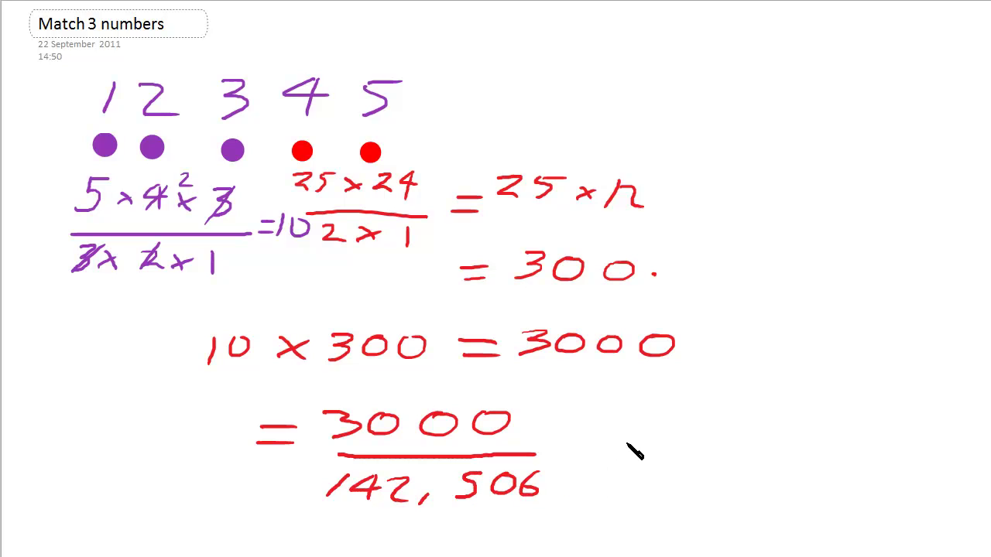
# Add = 500 over a fraction bar and begin its reduced denominator
pyautogui.moveTo(574, 436); pyautogui.dragTo(602, 438)
pyautogui.moveTo(580, 447); pyautogui.dragTo(610, 447)
pyautogui.moveTo(697, 410); pyautogui.dragTo(685, 434)
pyautogui.moveTo(745, 406); pyautogui.dragTo(774, 405)
pyautogui.moveTo(657, 446); pyautogui.dragTo(811, 440)
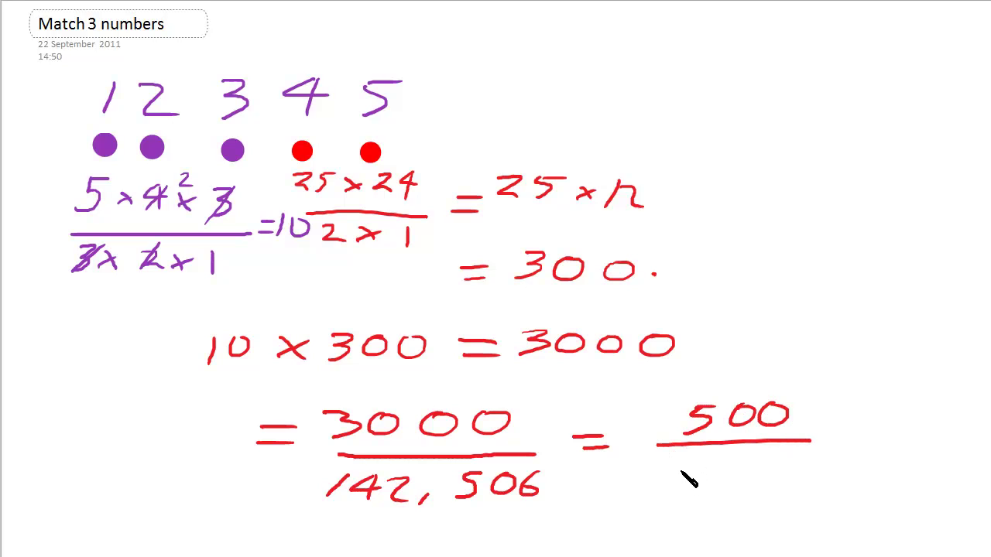
pyautogui.moveTo(670, 465)
pyautogui.mouseDown()
pyautogui.moveTo(687, 488)
pyautogui.moveTo(717, 475)
pyautogui.moveTo(703, 493)
pyautogui.mouseUp()
pyautogui.moveTo(731, 484); pyautogui.dragTo(721, 496)
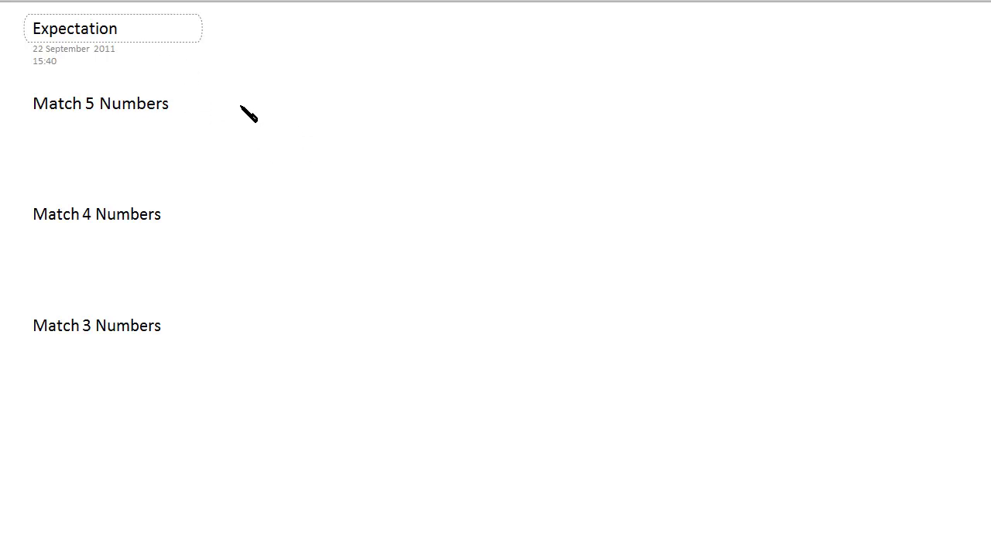
# Beside Match 5 Numbers, write 1/142,506 × 10,000 =
pyautogui.moveTo(254, 91); pyautogui.dragTo(245, 106)
pyautogui.moveTo(191, 122); pyautogui.dragTo(292, 120)
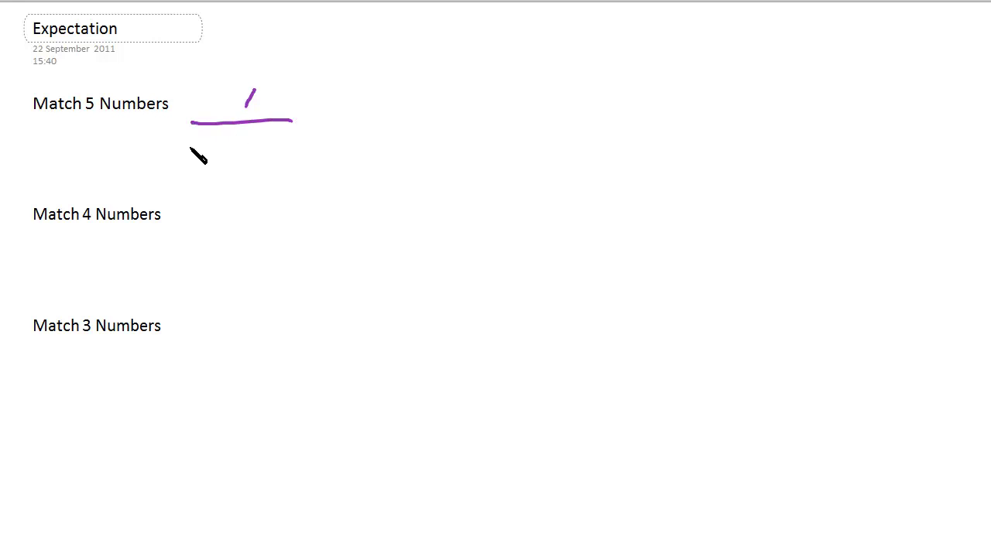
pyautogui.moveTo(171, 140)
pyautogui.mouseDown()
pyautogui.moveTo(156, 151)
pyautogui.moveTo(194, 141)
pyautogui.moveTo(214, 162)
pyautogui.moveTo(288, 138)
pyautogui.moveTo(284, 153)
pyautogui.mouseUp()
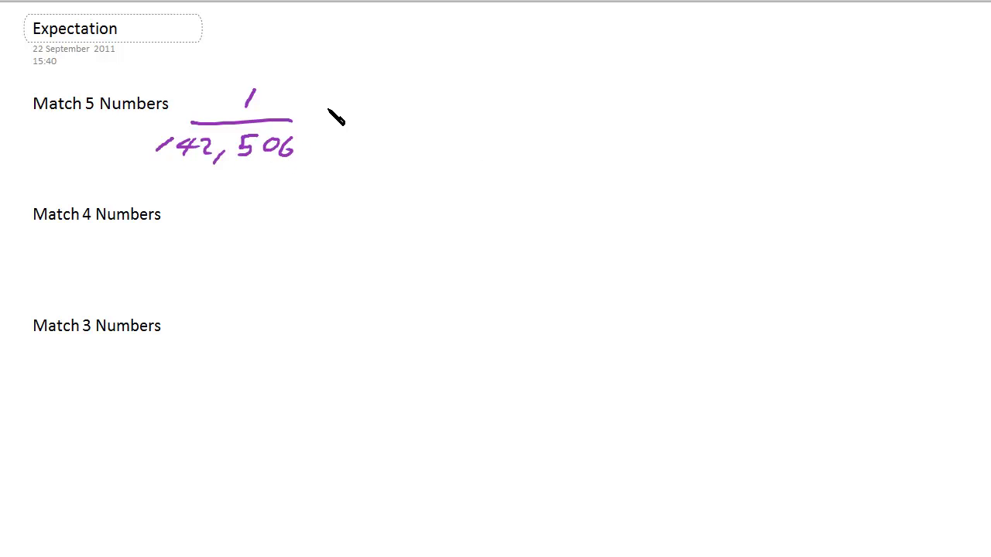
pyautogui.moveTo(326, 107); pyautogui.dragTo(338, 124)
pyautogui.moveTo(319, 122)
pyautogui.mouseDown()
pyautogui.moveTo(362, 119)
pyautogui.moveTo(389, 101)
pyautogui.moveTo(393, 132)
pyautogui.mouseUp()
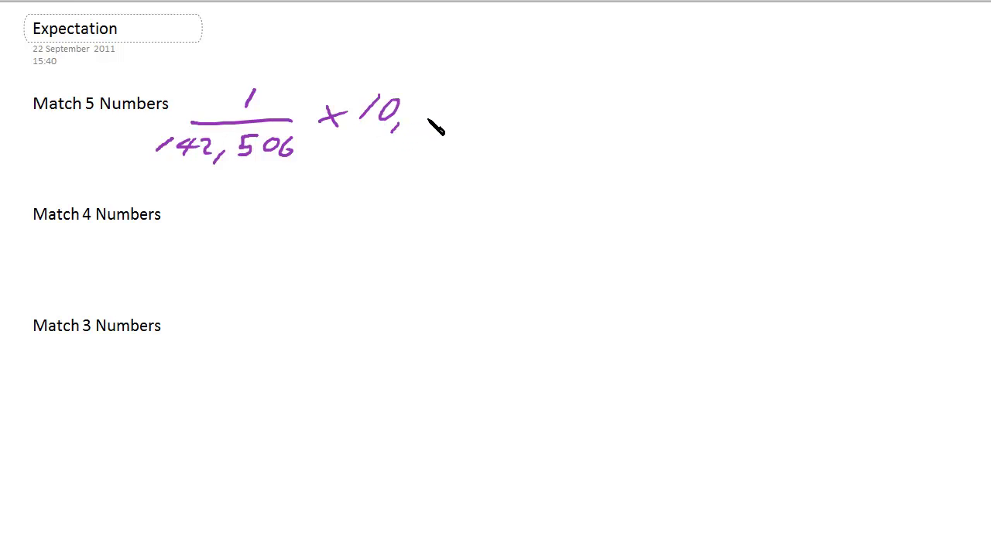
pyautogui.moveTo(430, 101)
pyautogui.mouseDown()
pyautogui.moveTo(418, 119)
pyautogui.moveTo(430, 102)
pyautogui.mouseUp()
pyautogui.moveTo(458, 101)
pyautogui.mouseDown()
pyautogui.moveTo(458, 114)
pyautogui.moveTo(475, 104)
pyautogui.mouseUp()
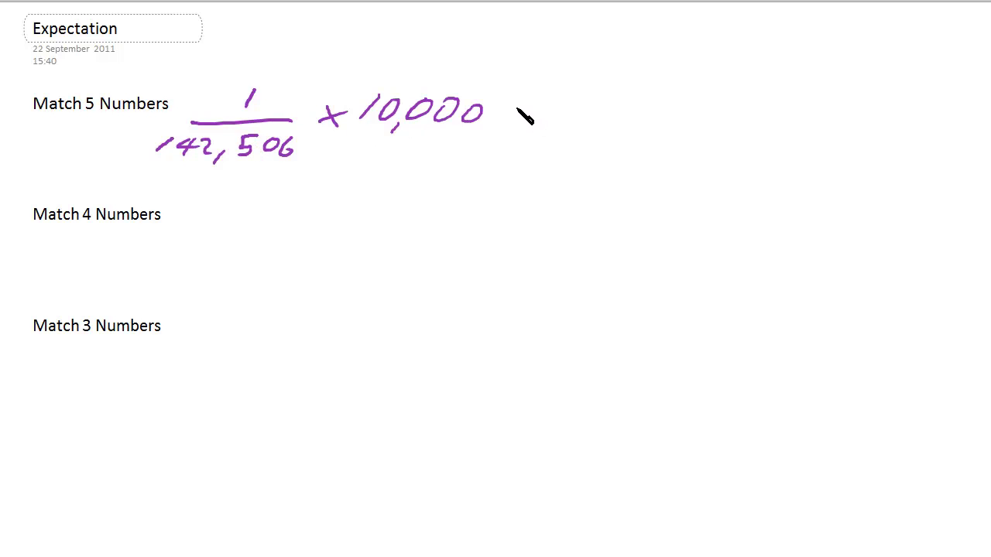
pyautogui.moveTo(516, 111)
pyautogui.mouseDown()
pyautogui.moveTo(545, 109)
pyautogui.moveTo(542, 122)
pyautogui.mouseUp()
# Beside Match 4 Numbers, write 125/142,506 × 100 =
pyautogui.moveTo(208, 216)
pyautogui.mouseDown()
pyautogui.moveTo(206, 230)
pyautogui.moveTo(257, 231)
pyautogui.mouseUp()
pyautogui.moveTo(261, 217); pyautogui.dragTo(278, 216)
pyautogui.moveTo(180, 242); pyautogui.dragTo(302, 243)
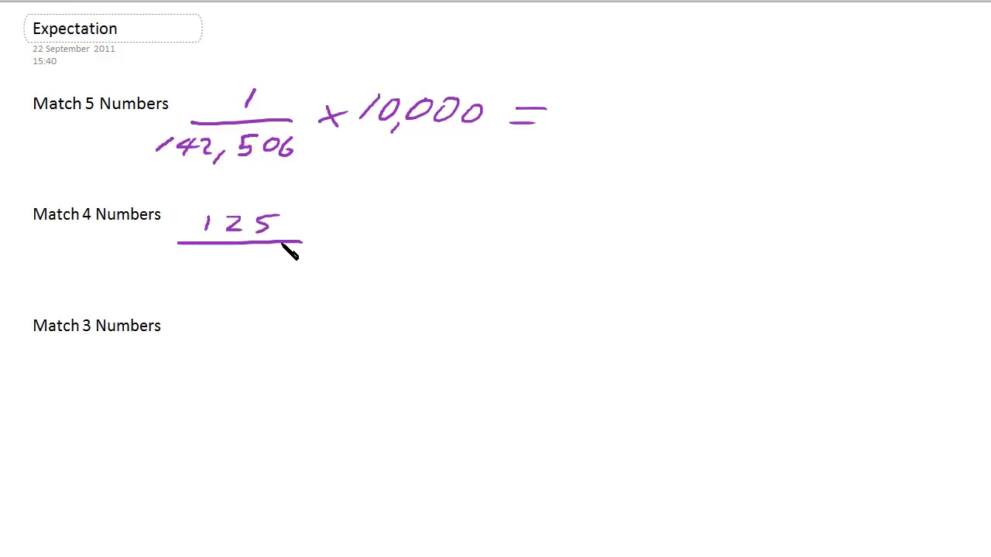
pyautogui.moveTo(179, 256)
pyautogui.mouseDown()
pyautogui.moveTo(172, 271)
pyautogui.moveTo(245, 276)
pyautogui.mouseUp()
pyautogui.moveTo(256, 257)
pyautogui.mouseDown()
pyautogui.moveTo(274, 274)
pyautogui.moveTo(277, 261)
pyautogui.mouseUp()
pyautogui.moveTo(301, 259)
pyautogui.mouseDown()
pyautogui.moveTo(303, 279)
pyautogui.moveTo(297, 271)
pyautogui.mouseUp()
pyautogui.moveTo(336, 241); pyautogui.dragTo(349, 250)
pyautogui.moveTo(331, 250)
pyautogui.mouseDown()
pyautogui.moveTo(428, 230)
pyautogui.moveTo(515, 245)
pyautogui.mouseUp()
pyautogui.moveTo(482, 255); pyautogui.dragTo(516, 254)
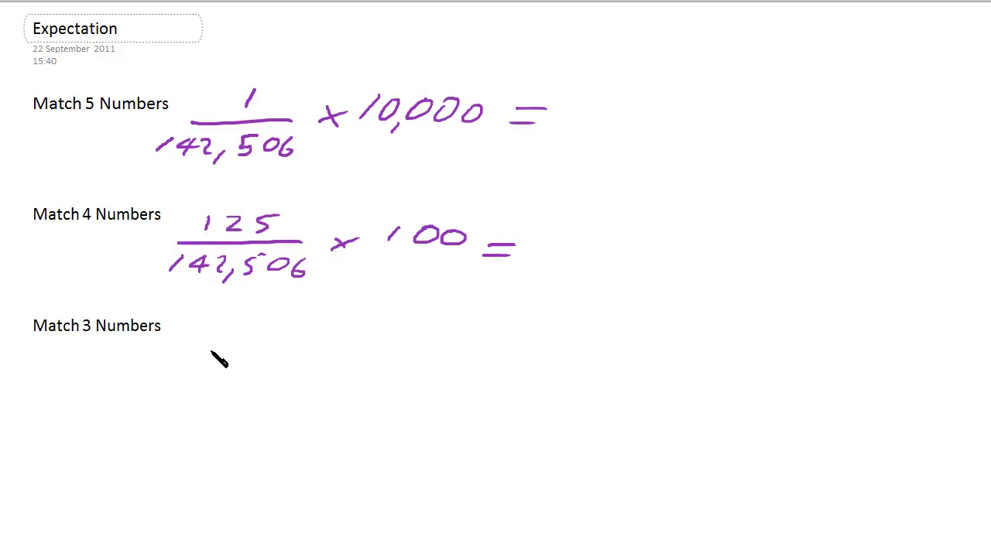
# Beside Match 3 Numbers, write 500/23,771 × 5 =
pyautogui.moveTo(216, 318); pyautogui.dragTo(207, 335)
pyautogui.moveTo(212, 317); pyautogui.dragTo(292, 326)
pyautogui.moveTo(186, 349); pyautogui.dragTo(320, 352)
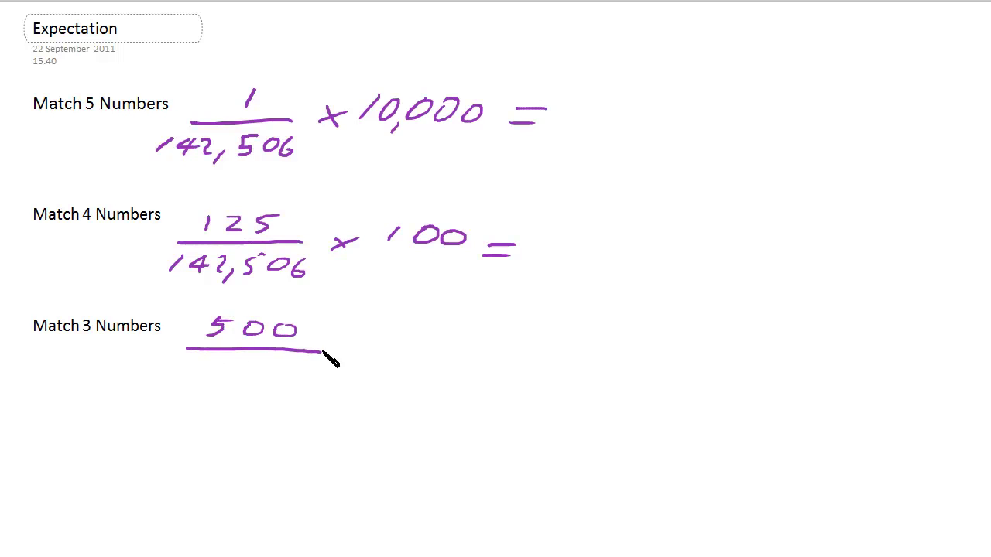
pyautogui.moveTo(181, 367)
pyautogui.mouseDown()
pyautogui.moveTo(203, 381)
pyautogui.moveTo(225, 378)
pyautogui.moveTo(223, 387)
pyautogui.moveTo(264, 365)
pyautogui.moveTo(265, 384)
pyautogui.moveTo(319, 382)
pyautogui.moveTo(379, 350)
pyautogui.mouseUp()
pyautogui.moveTo(367, 342); pyautogui.dragTo(375, 358)
pyautogui.moveTo(425, 338)
pyautogui.mouseDown()
pyautogui.moveTo(417, 360)
pyautogui.moveTo(455, 338)
pyautogui.moveTo(504, 351)
pyautogui.mouseUp()
pyautogui.moveTo(466, 370); pyautogui.dragTo(494, 369)
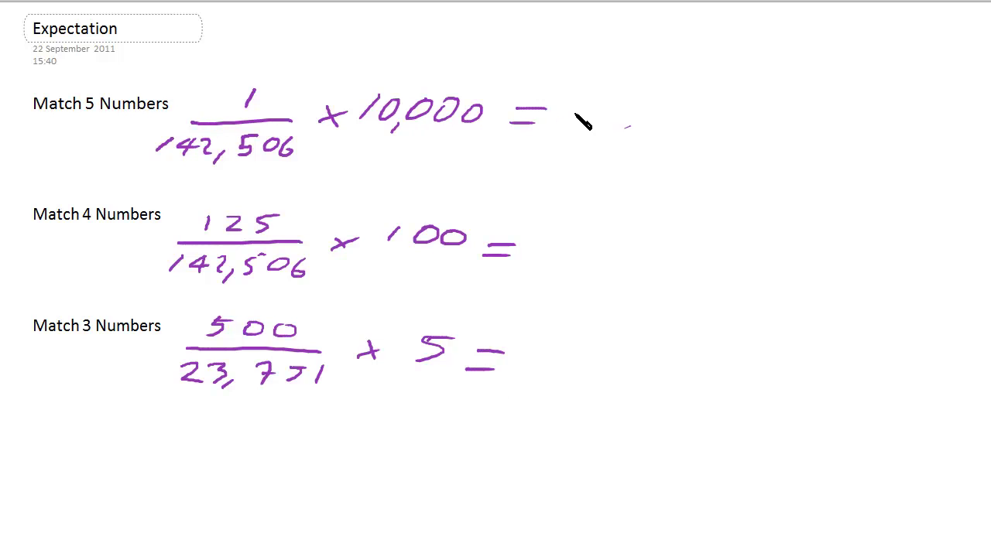
# Write the Match 5 result 0.070172… after its equals sign
pyautogui.moveTo(603, 101)
pyautogui.mouseDown()
pyautogui.moveTo(582, 128)
pyautogui.moveTo(605, 100)
pyautogui.mouseUp()
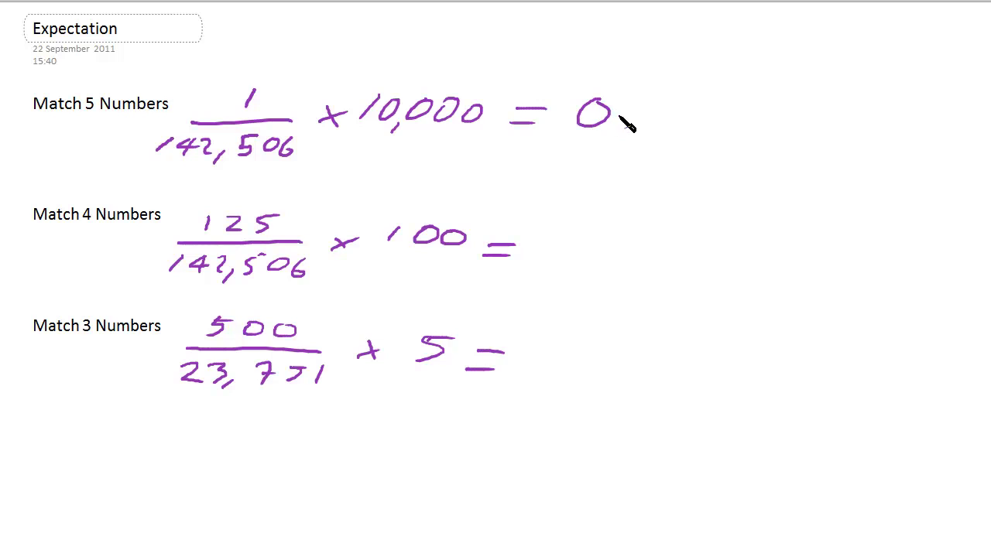
pyautogui.click(620, 116)
pyautogui.moveTo(663, 102)
pyautogui.mouseDown()
pyautogui.moveTo(641, 116)
pyautogui.moveTo(664, 103)
pyautogui.mouseUp()
pyautogui.moveTo(684, 108)
pyautogui.mouseDown()
pyautogui.moveTo(706, 105)
pyautogui.moveTo(684, 132)
pyautogui.mouseUp()
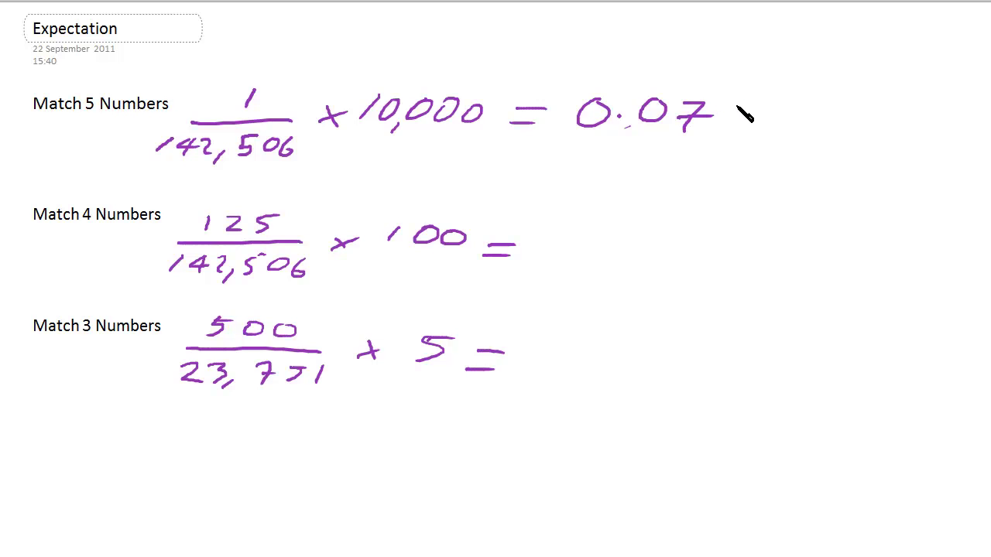
pyautogui.moveTo(748, 104)
pyautogui.mouseDown()
pyautogui.moveTo(768, 128)
pyautogui.moveTo(826, 112)
pyautogui.mouseUp()
pyautogui.moveTo(825, 112)
pyautogui.mouseDown()
pyautogui.moveTo(805, 132)
pyautogui.moveTo(857, 129)
pyautogui.mouseUp()
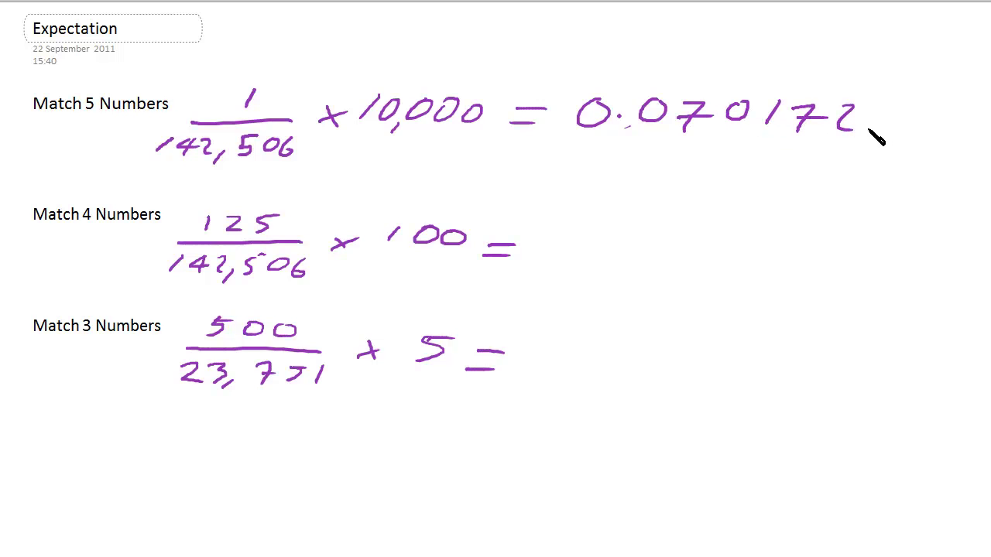
pyautogui.click(870, 128)
pyautogui.click(905, 129)
pyautogui.moveTo(942, 126); pyautogui.dragTo(957, 126)
# Write the Match 4 result 0.087716… after its equals sign
pyautogui.moveTo(590, 235)
pyautogui.mouseDown()
pyautogui.moveTo(692, 231)
pyautogui.moveTo(738, 248)
pyautogui.moveTo(775, 236)
pyautogui.moveTo(938, 255)
pyautogui.mouseUp()
pyautogui.click(616, 243)
pyautogui.click(964, 258)
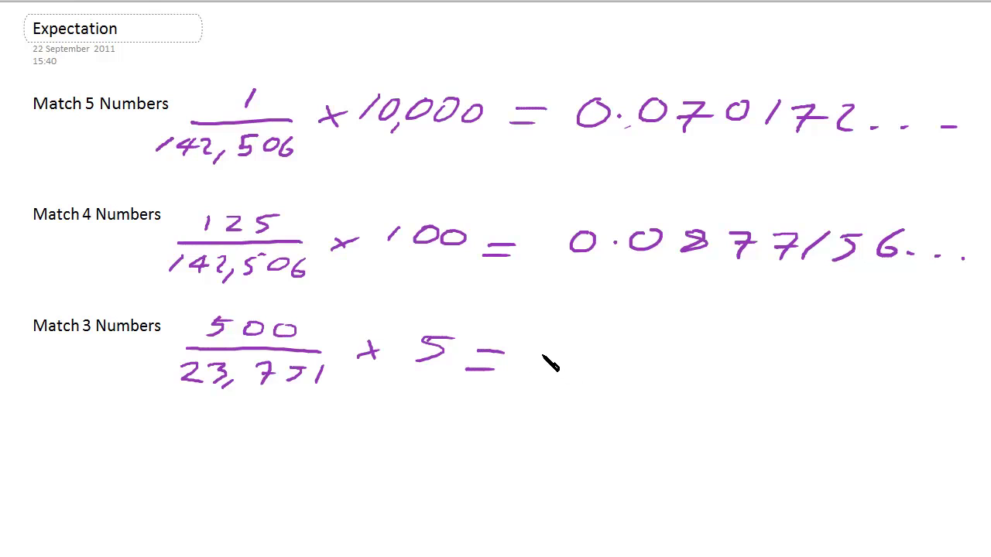
# Write the Match 3 result 0.105258… after its equals sign
pyautogui.moveTo(580, 345)
pyautogui.mouseDown()
pyautogui.moveTo(597, 349)
pyautogui.moveTo(580, 344)
pyautogui.mouseUp()
pyautogui.click(618, 350)
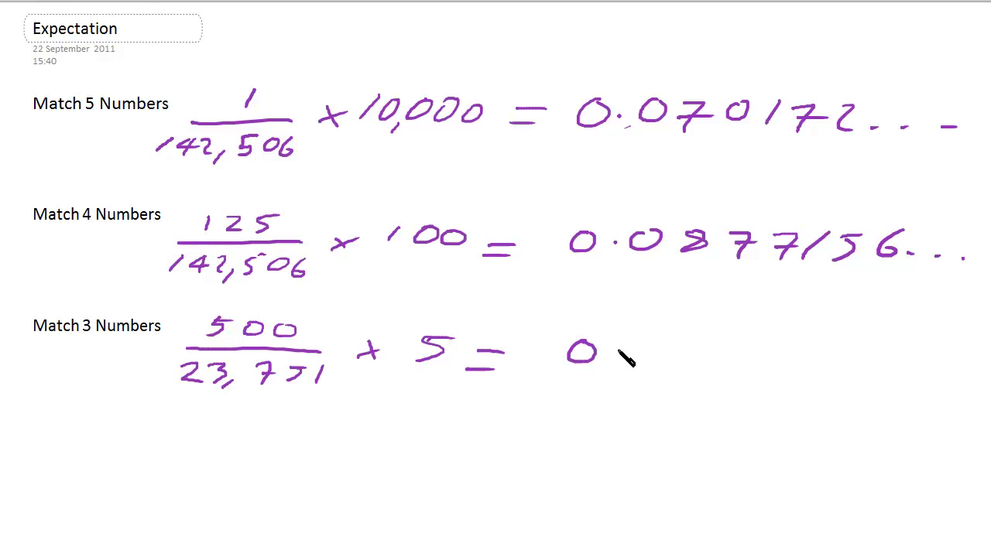
pyautogui.moveTo(649, 337); pyautogui.dragTo(637, 363)
pyautogui.moveTo(696, 341)
pyautogui.mouseDown()
pyautogui.moveTo(720, 364)
pyautogui.moveTo(749, 339)
pyautogui.moveTo(793, 364)
pyautogui.mouseUp()
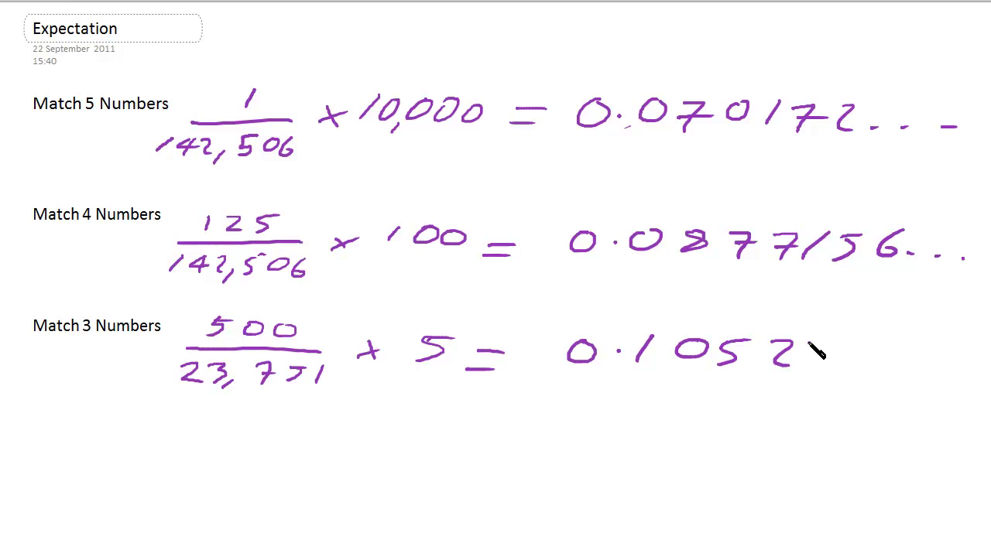
pyautogui.moveTo(809, 345); pyautogui.dragTo(891, 350)
pyautogui.click(907, 364)
pyautogui.click(929, 363)
pyautogui.click(960, 367)
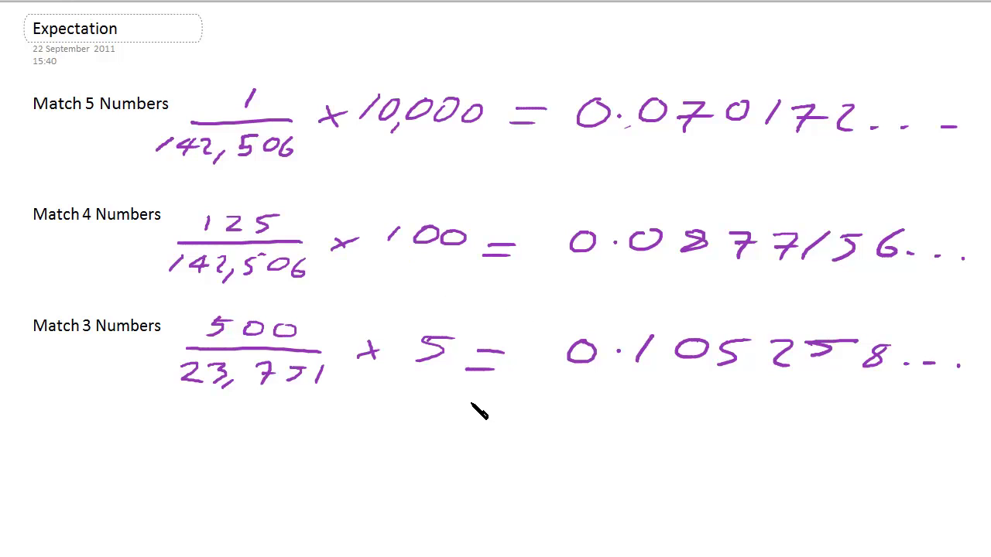
# Add a second equals line beneath giving the total 0.263146…
pyautogui.moveTo(472, 403)
pyautogui.mouseDown()
pyautogui.moveTo(505, 404)
pyautogui.moveTo(513, 418)
pyautogui.mouseUp()
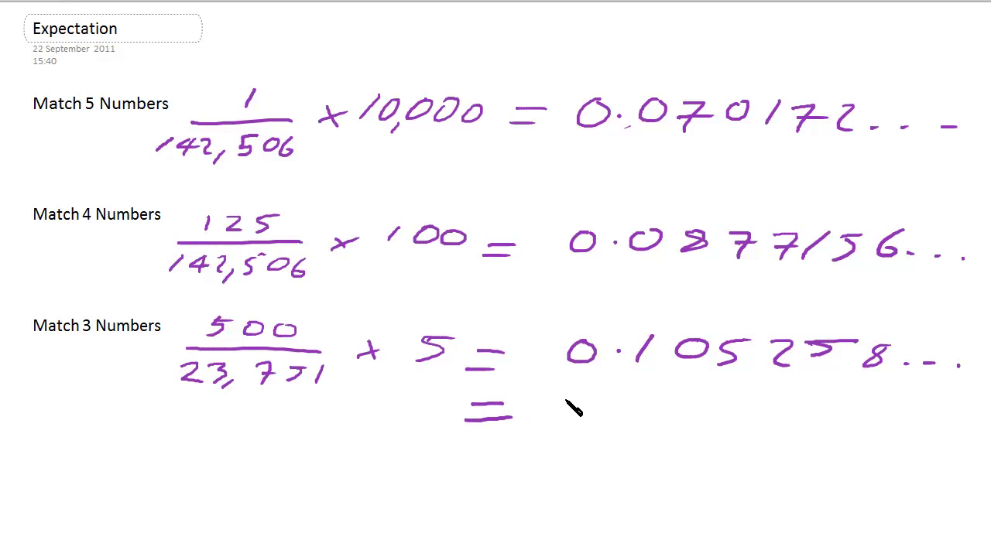
pyautogui.moveTo(586, 402)
pyautogui.mouseDown()
pyautogui.moveTo(577, 409)
pyautogui.moveTo(601, 400)
pyautogui.moveTo(729, 416)
pyautogui.mouseUp()
pyautogui.click(628, 404)
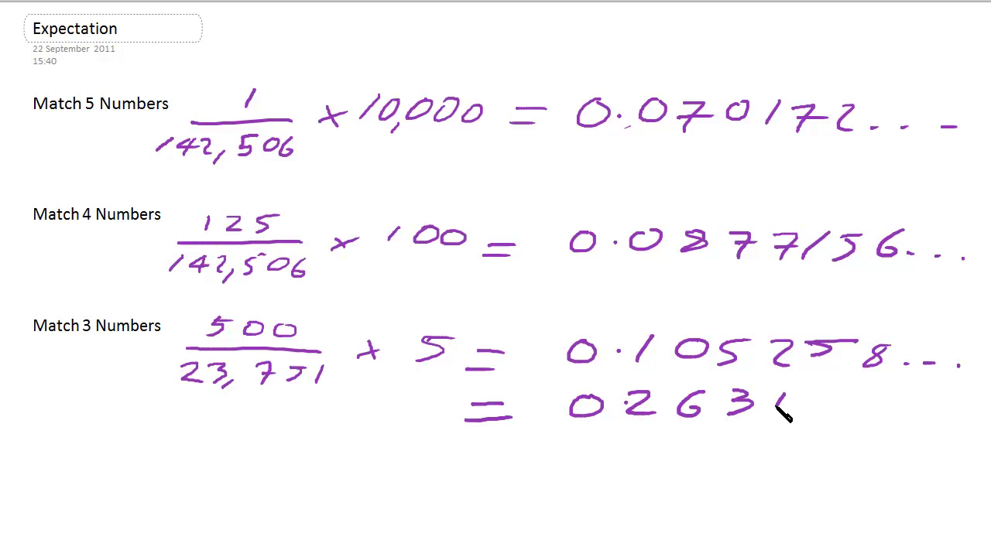
pyautogui.moveTo(809, 396)
pyautogui.mouseDown()
pyautogui.moveTo(813, 414)
pyautogui.moveTo(830, 411)
pyautogui.mouseUp()
pyautogui.moveTo(822, 396); pyautogui.dragTo(819, 422)
pyautogui.moveTo(860, 397); pyautogui.dragTo(850, 412)
pyautogui.click(877, 416)
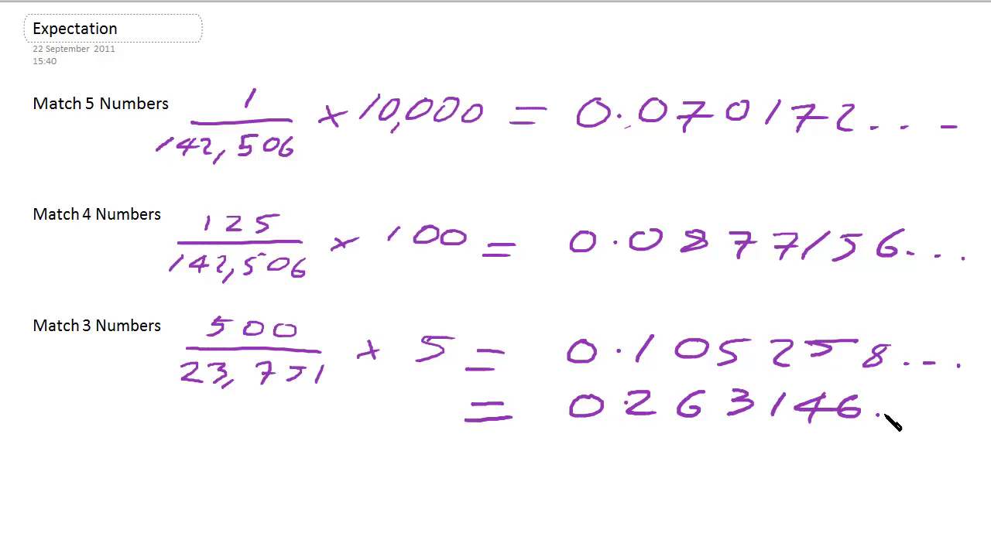
pyautogui.click(915, 416)
pyautogui.click(955, 418)
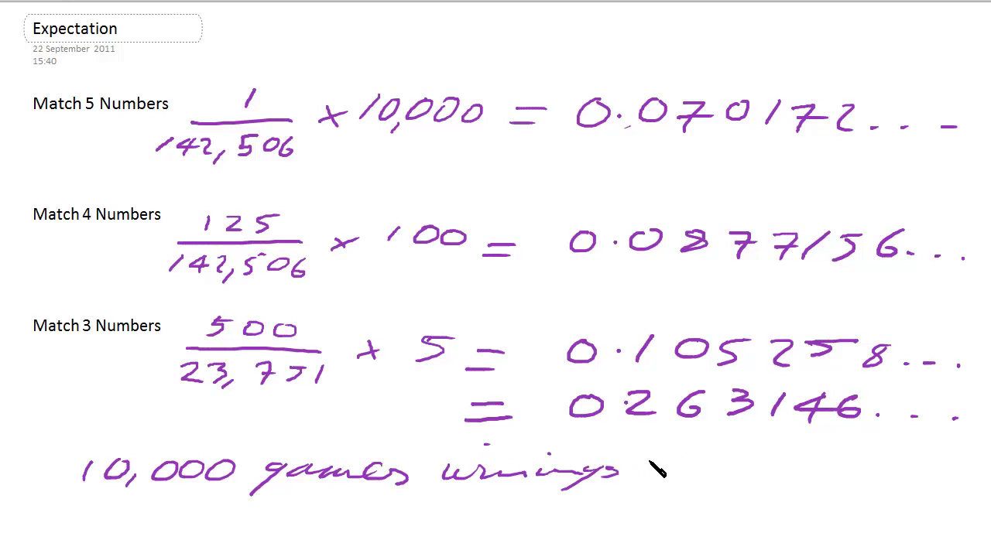
# Draw the two strokes of an equals sign after '10,000 games winnings'
pyautogui.moveTo(650, 463); pyautogui.dragTo(681, 463)
pyautogui.moveTo(652, 472); pyautogui.dragTo(684, 470)
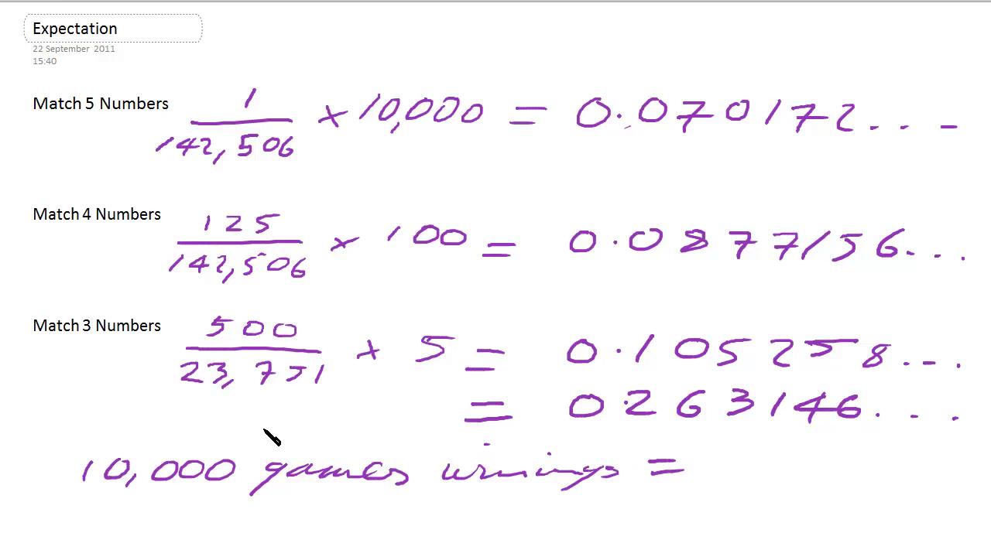